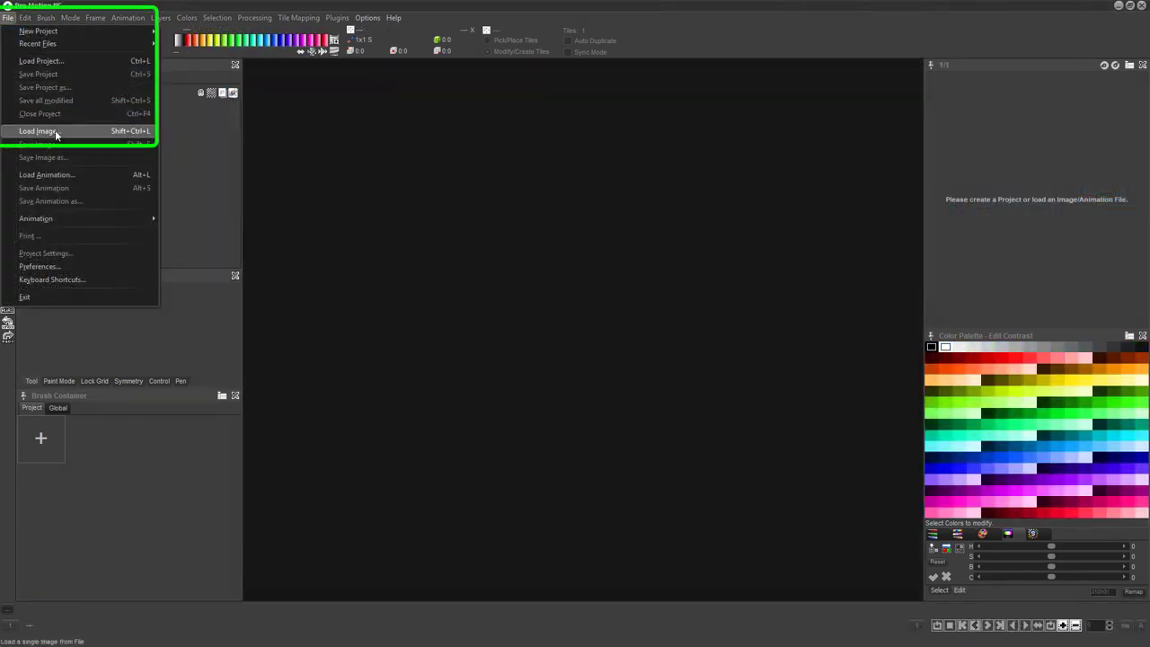
Load the image Platformer.png from the AnimTutorial folder
click(56, 136)
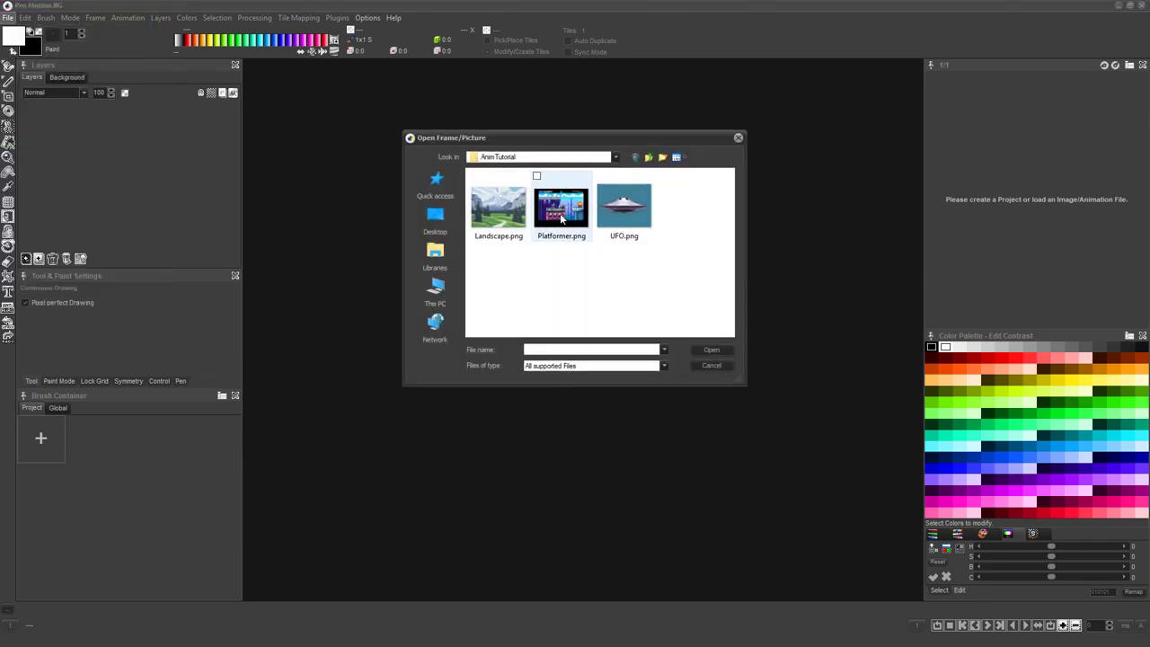
click(561, 212)
click(711, 349)
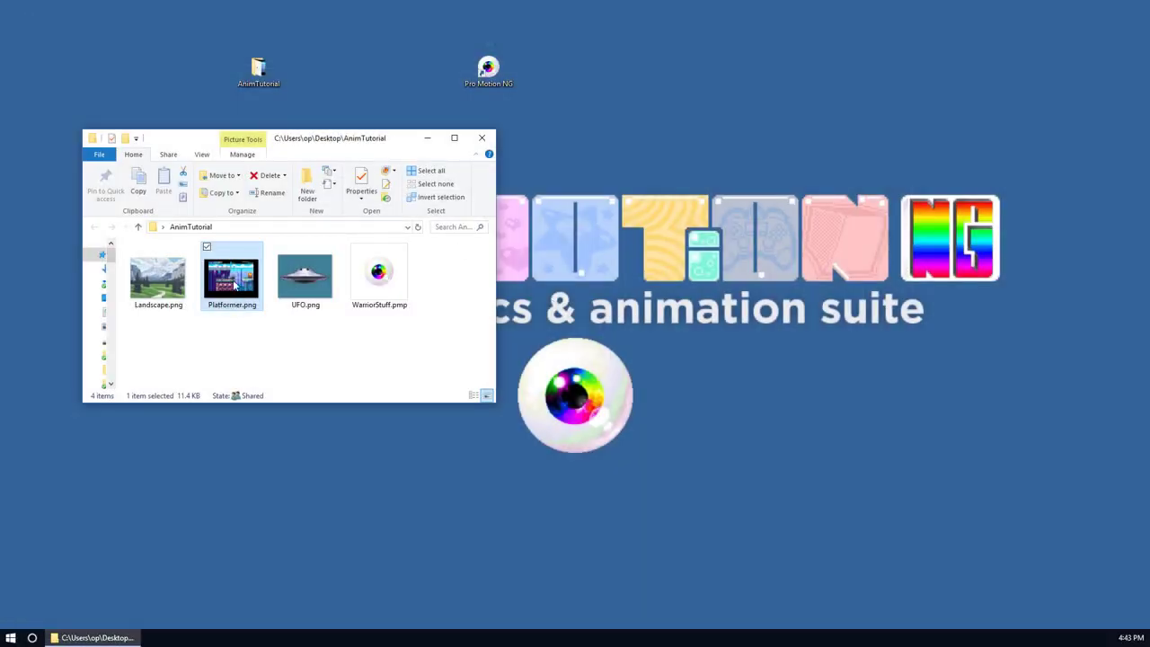
Open Platformer.png from the AnimTutorial folder window by dropping it onto the Pro Motion NG workspace and onto its desktop shortcut
drag(224, 279, 90, 636)
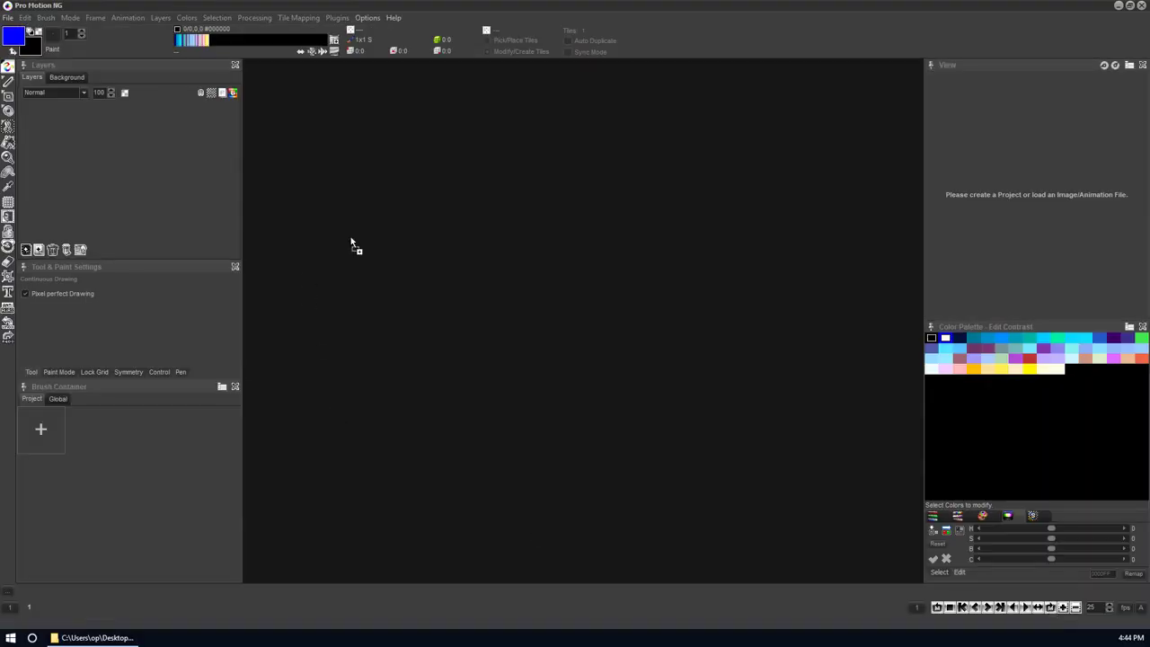
drag(352, 247, 529, 206)
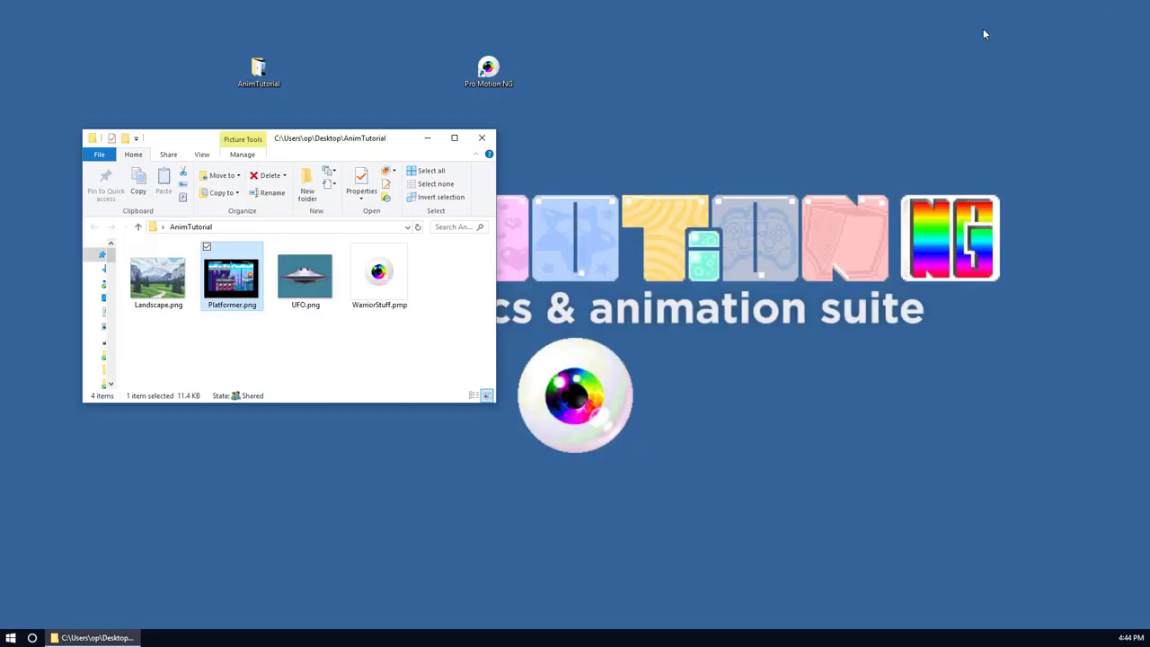
drag(231, 286, 491, 74)
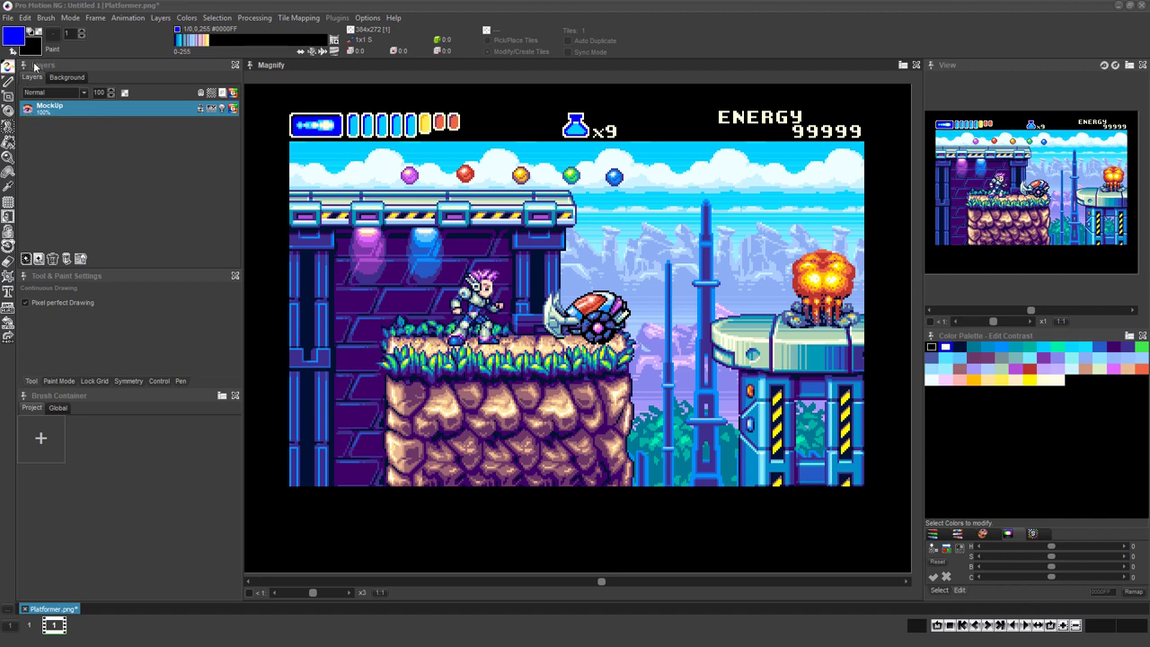
Add an animation layer named Explosion above the MockUp layer and paint a cream stroke on it beside the existing explosion
click(26, 258)
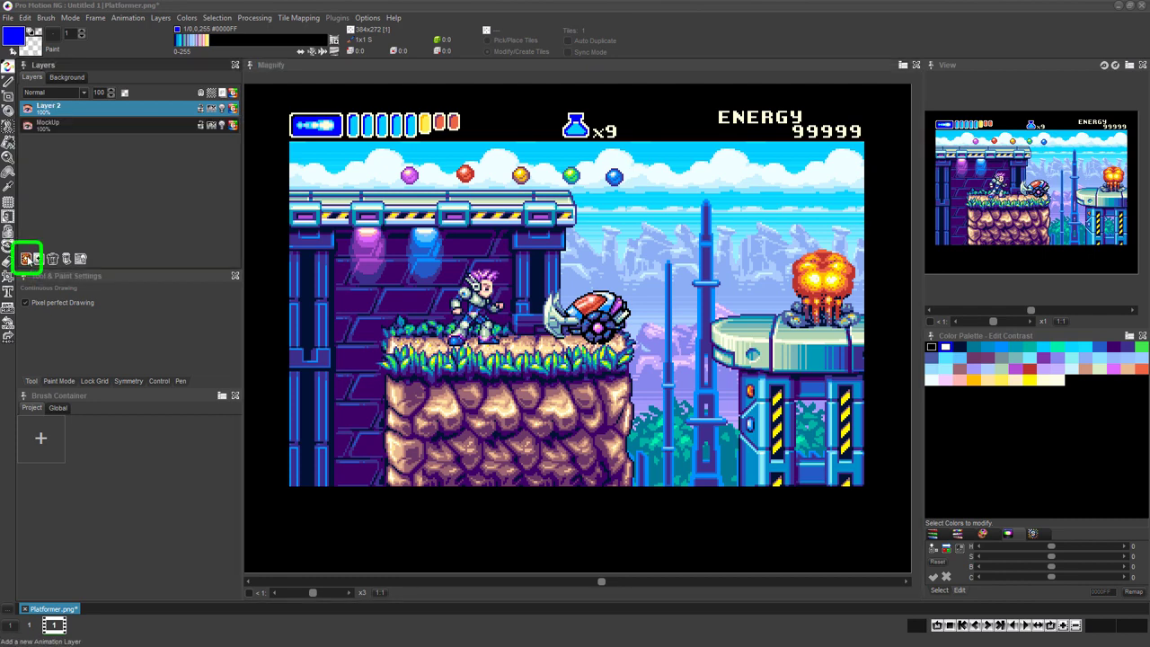
double_click(48, 110)
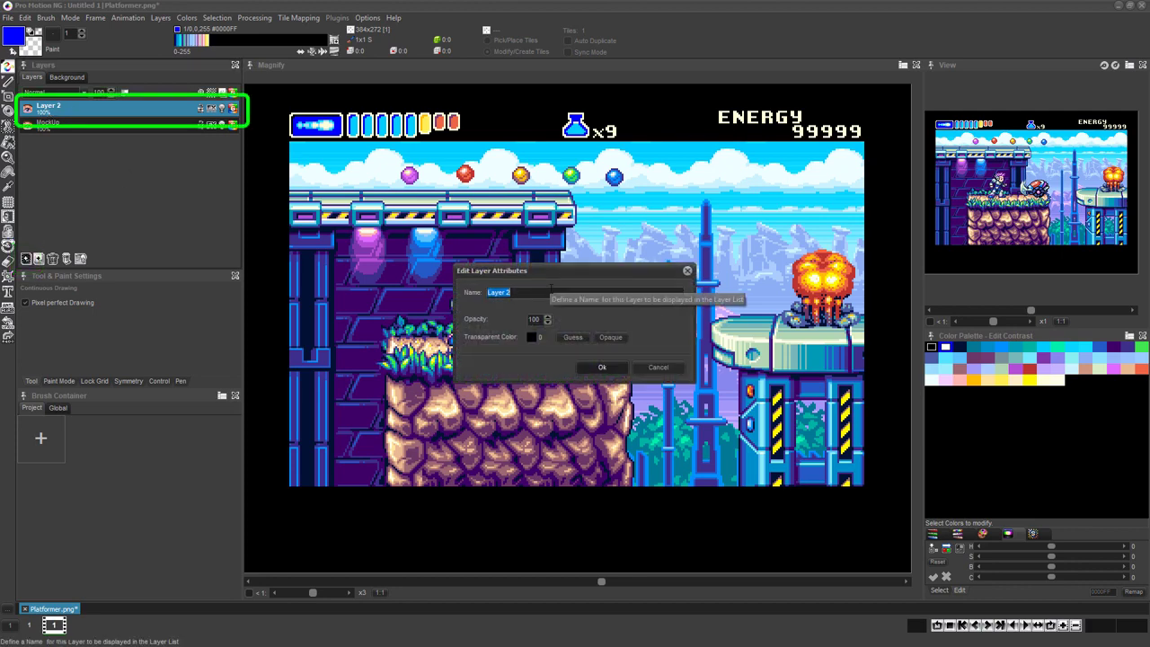
text(Explosion)
click(602, 367)
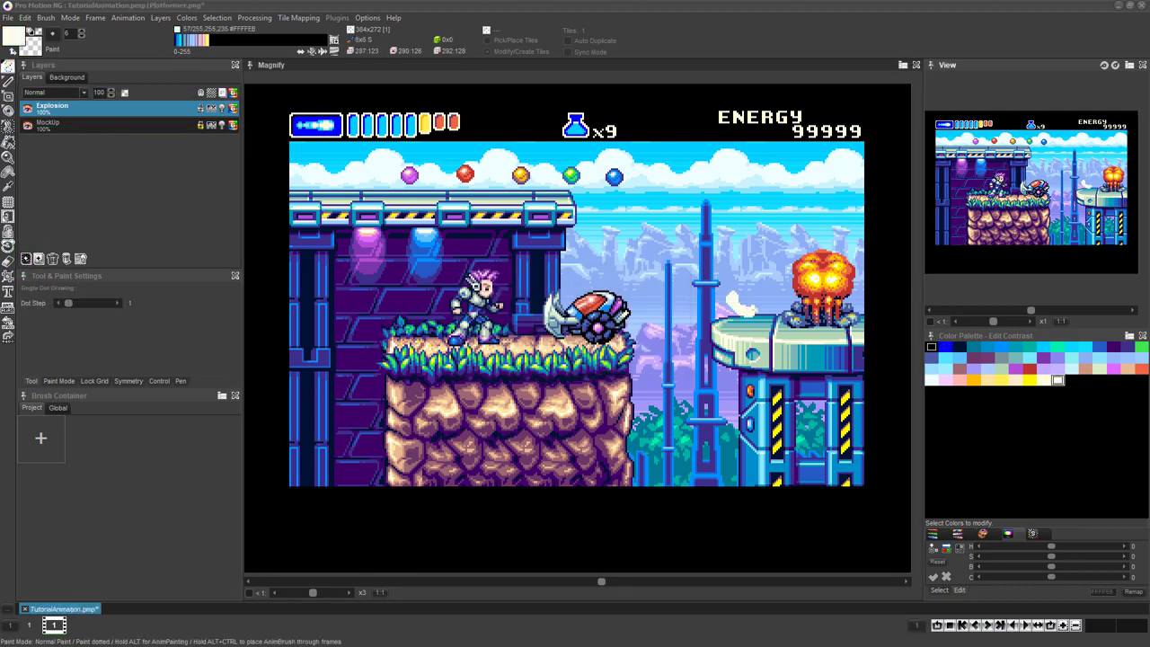
mouse_move(748, 311)
mouse_down()
mouse_move(768, 275)
mouse_move(743, 275)
mouse_move(731, 298)
mouse_move(741, 280)
mouse_move(767, 296)
mouse_move(747, 286)
mouse_move(738, 301)
mouse_move(735, 274)
mouse_move(739, 309)
mouse_up()
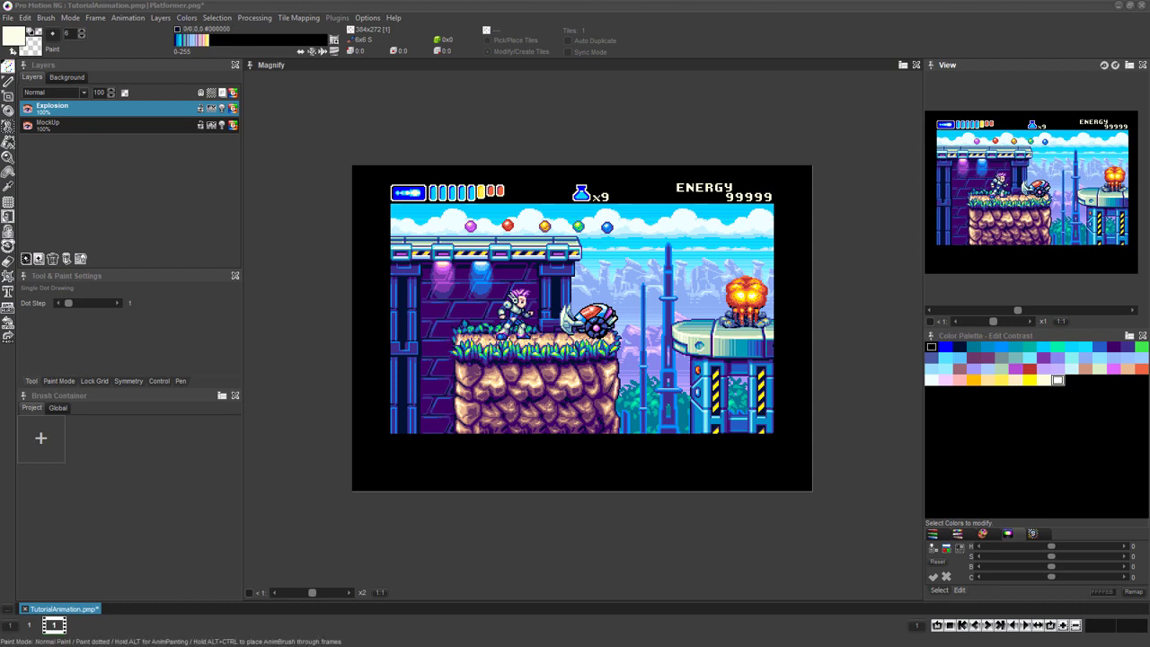
Set the animation's number of frames to 8
click(144, 18)
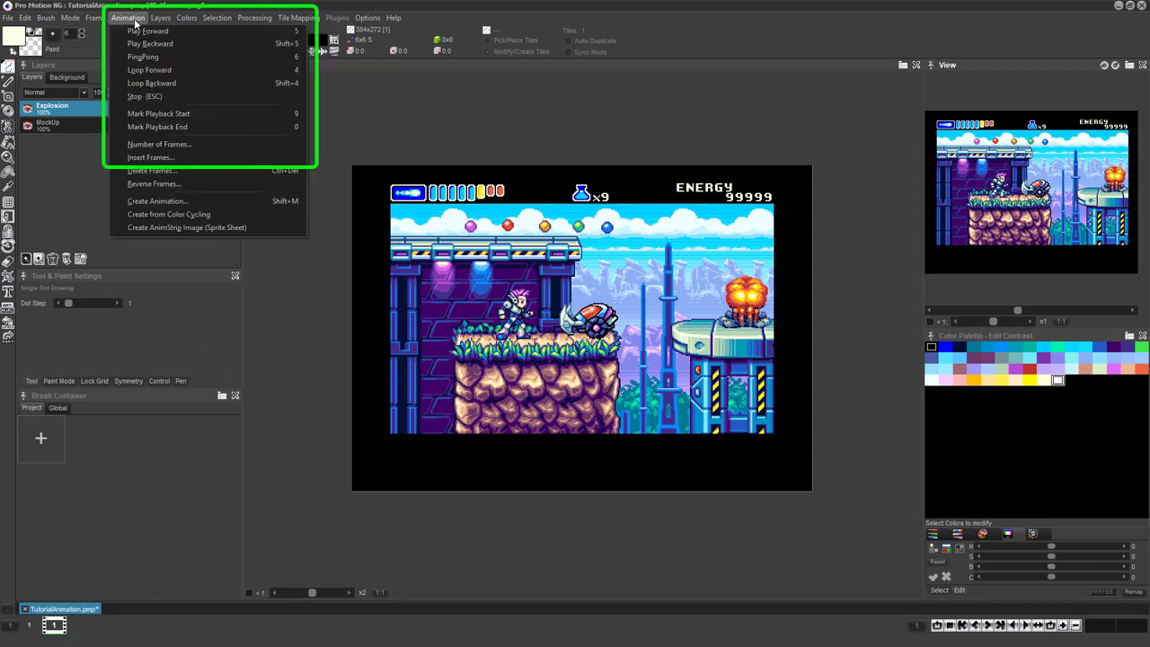
click(178, 145)
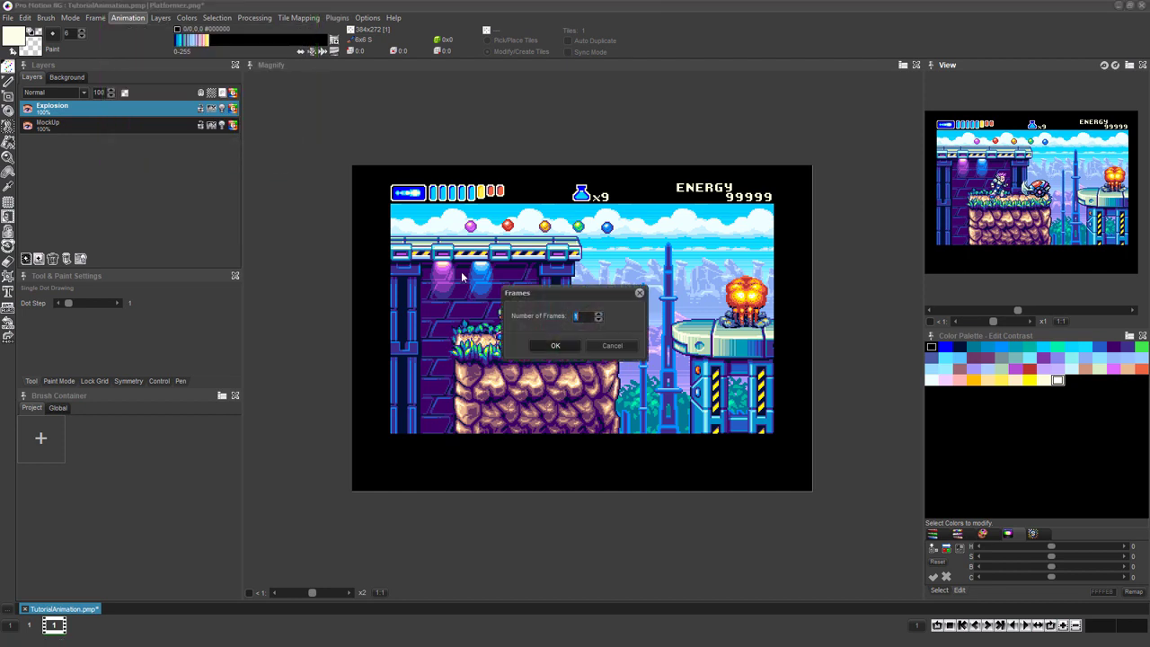
text(8)
click(555, 346)
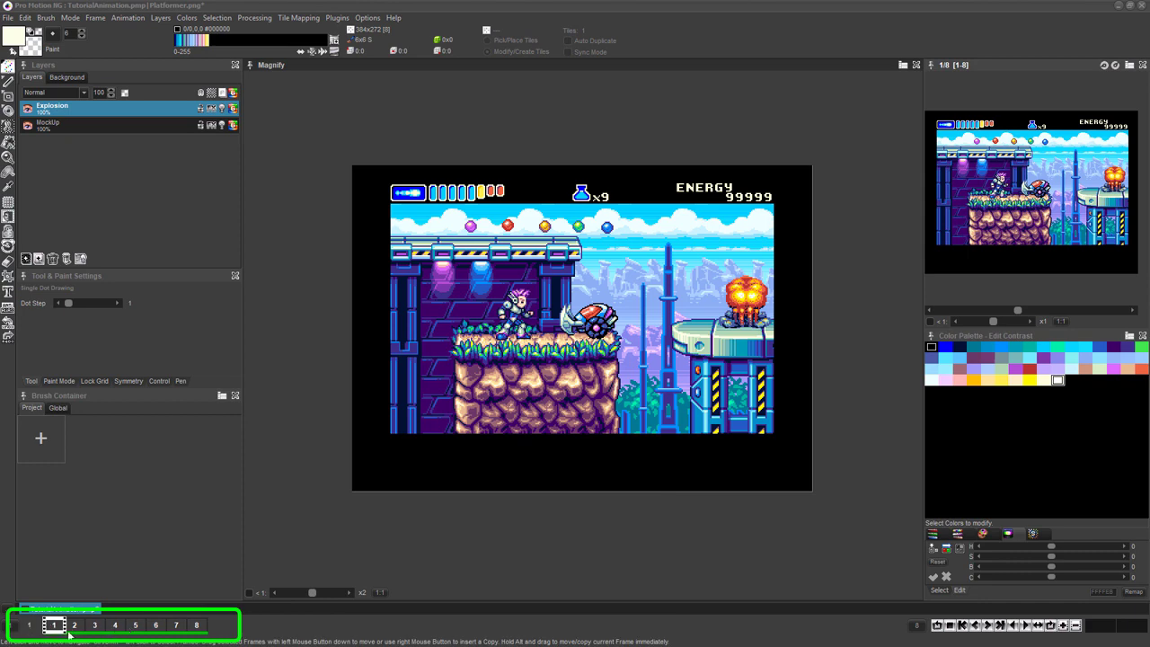
Step back and forth through the eight timeline frames to examine what each one contains
drag(204, 631, 56, 629)
click(141, 629)
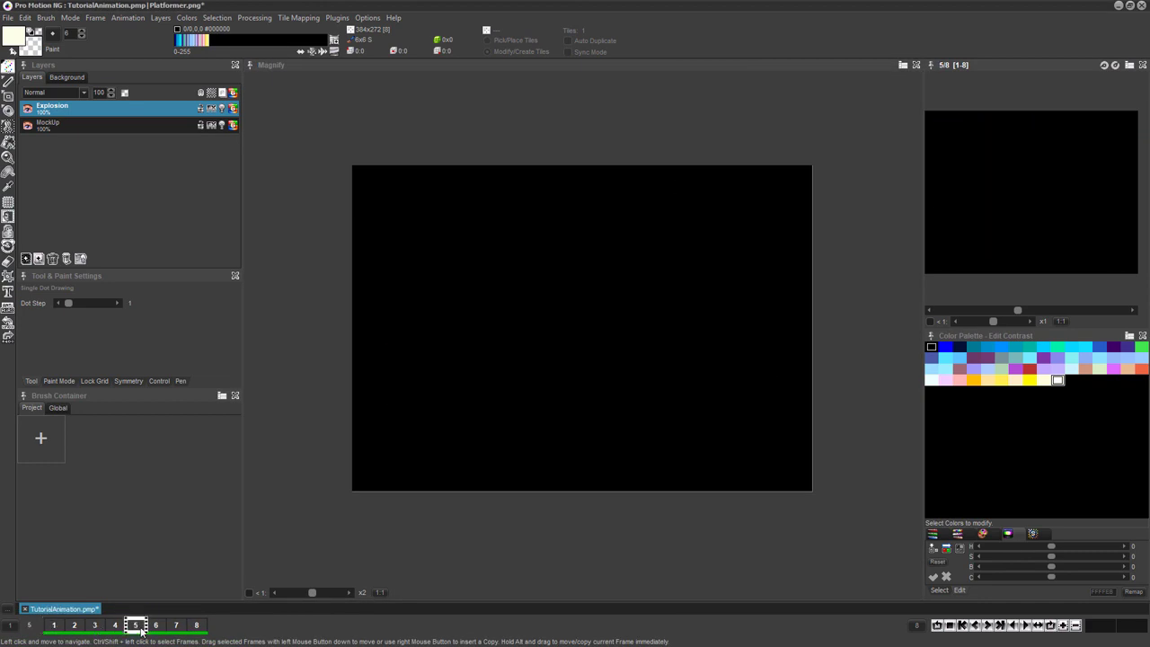
click(177, 627)
key(Left)
key(Left)
key(Left)
key(Right)
key(Right)
key(Right)
key(Left)
key(Left)
key(Left)
key(Right)
key(Left)
key(Left)
key(Left)
key(Left)
key(Right)
key(Left)
key(Right)
key(Right)
key(Right)
key(Right)
key(Right)
key(Right)
key(Right)
key(Left)
key(Left)
key(Left)
key(Left)
key(Left)
key(Left)
Compare frames 1 and 2 of the MockUp layer and turn that layer into a single image
key(Down)
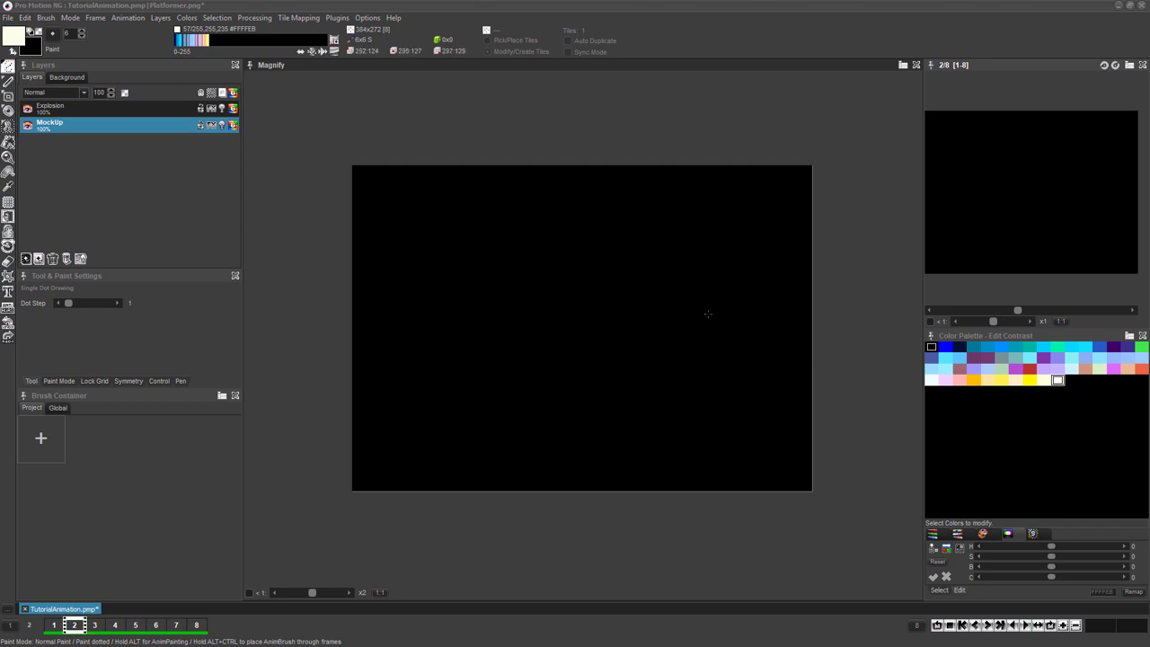
click(651, 312)
key(Left)
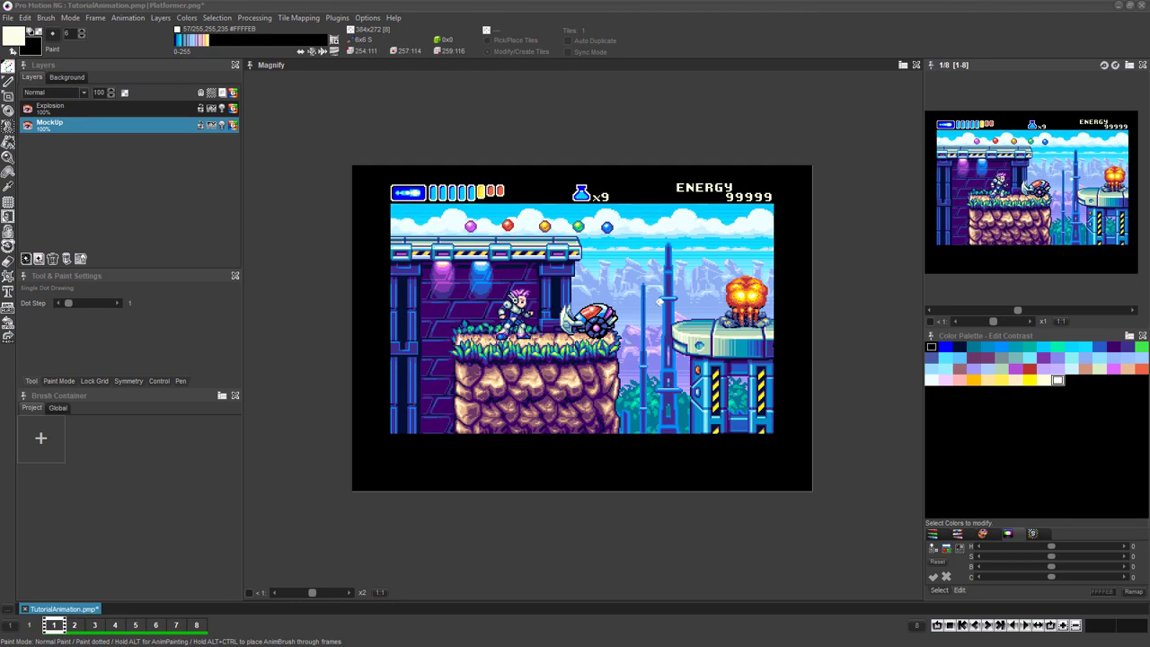
key(Right)
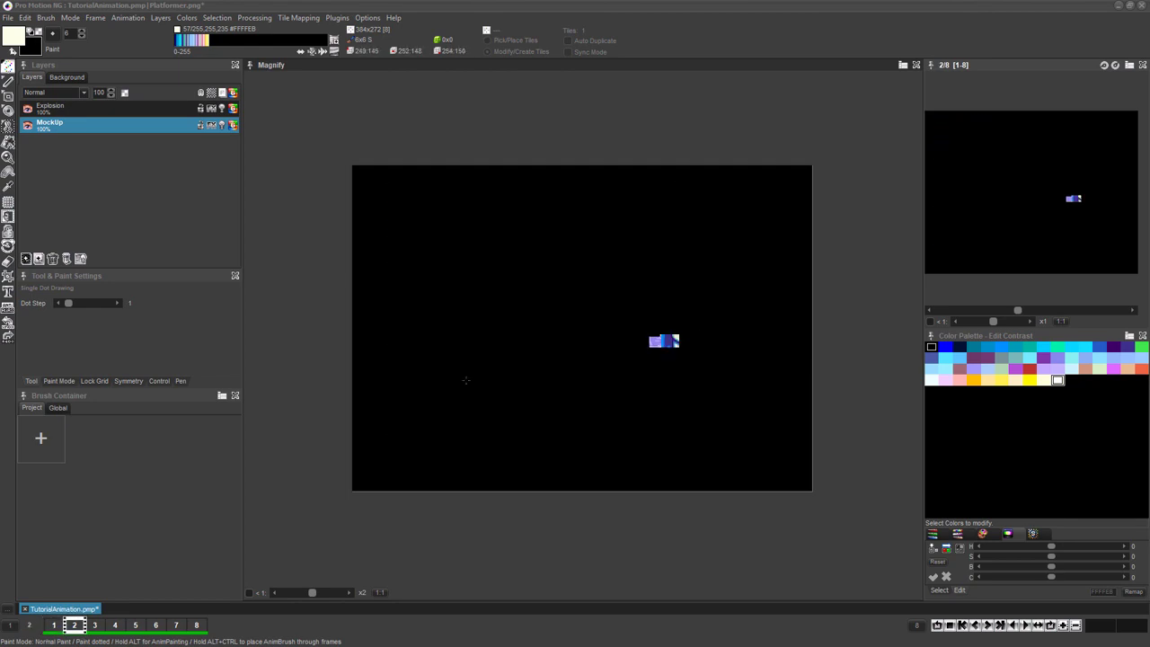
key(Left)
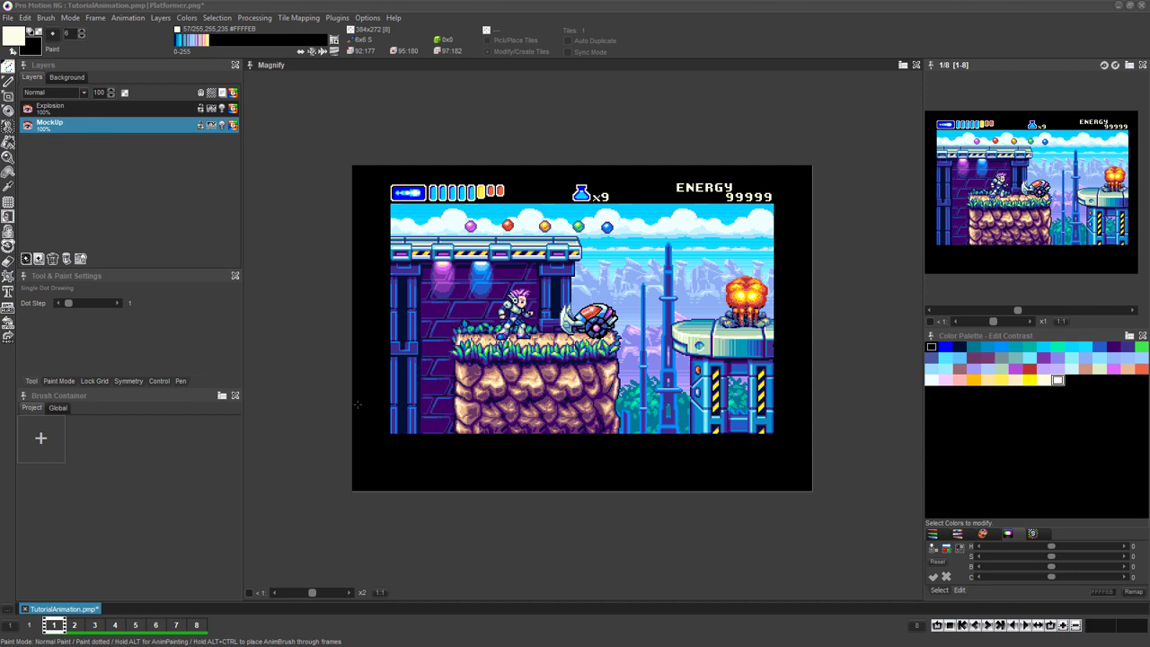
right_click(71, 126)
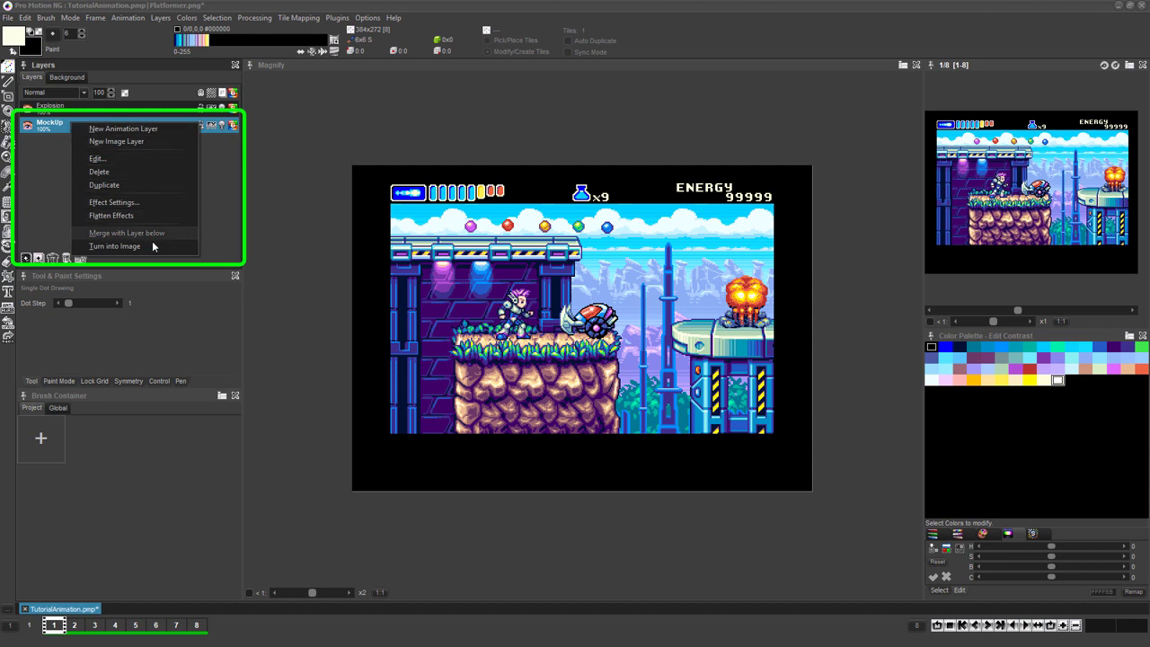
click(125, 253)
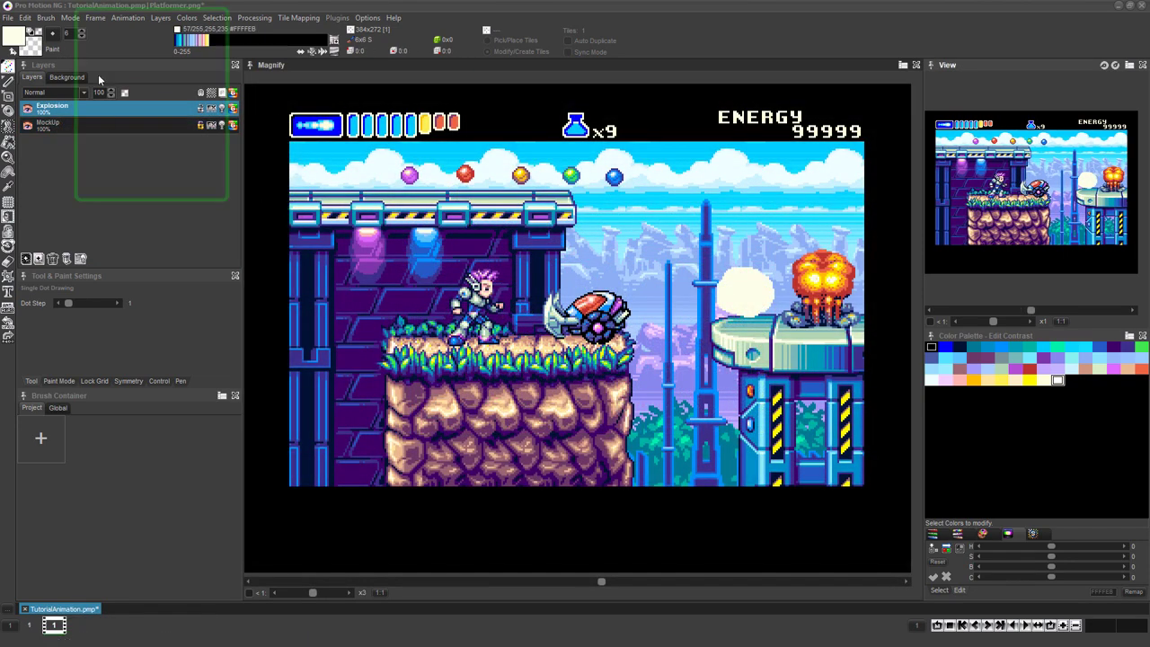
Filter the keyboard shortcuts for "insert" and select the shortcut entry of the Insert Empty frame operation
click(94, 18)
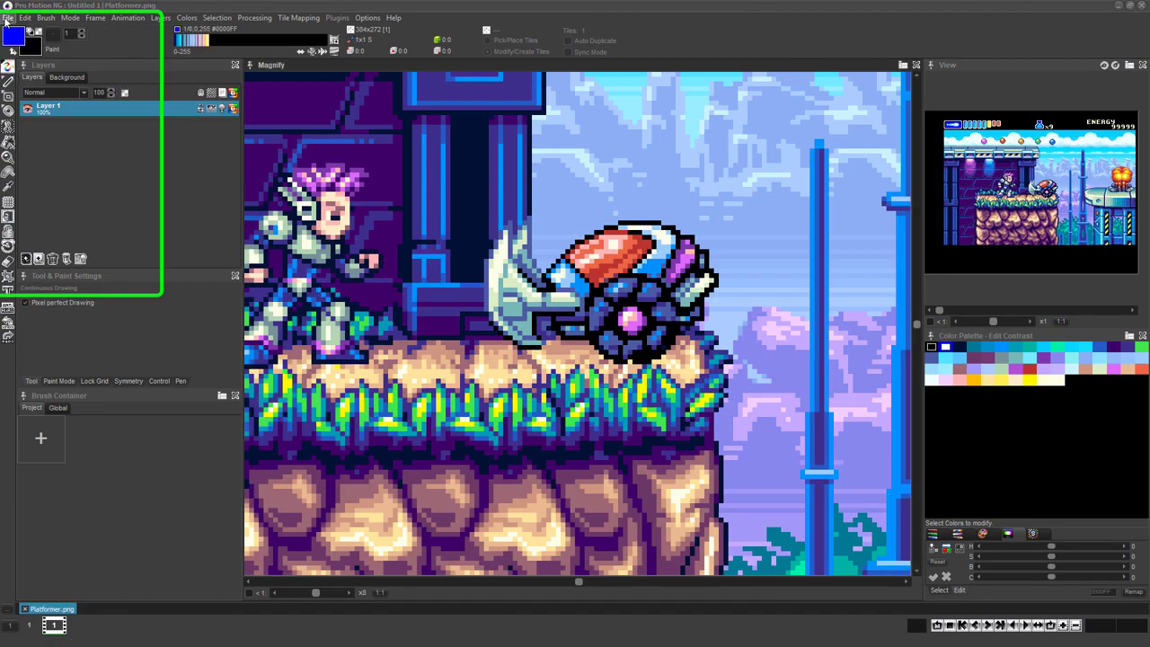
click(6, 22)
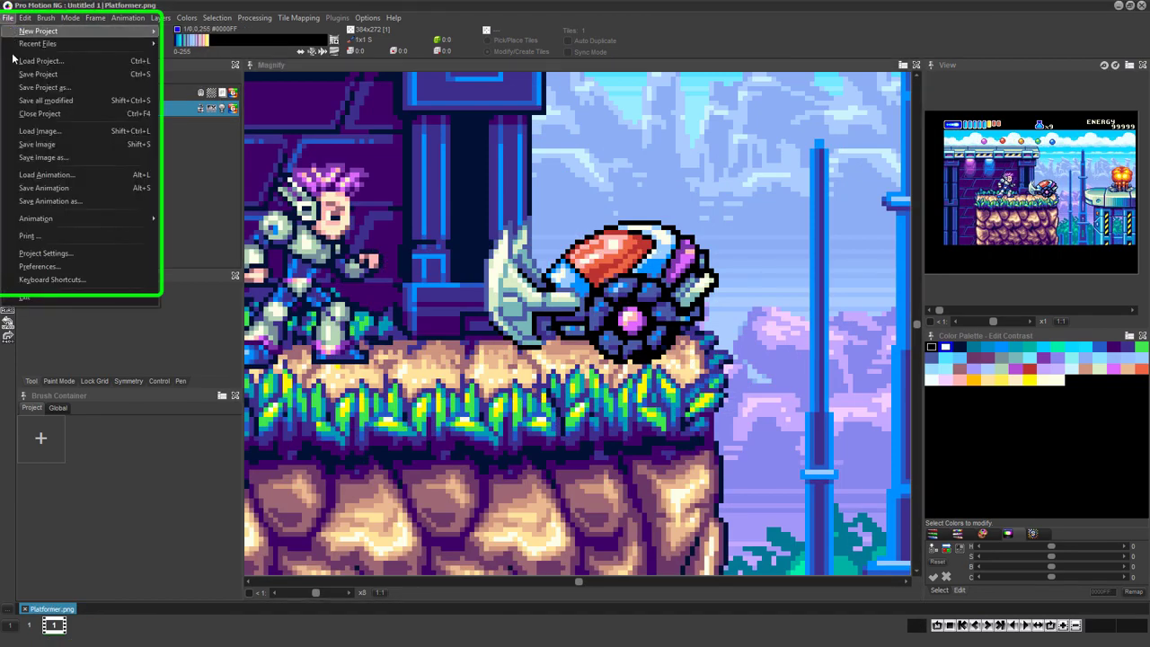
click(55, 280)
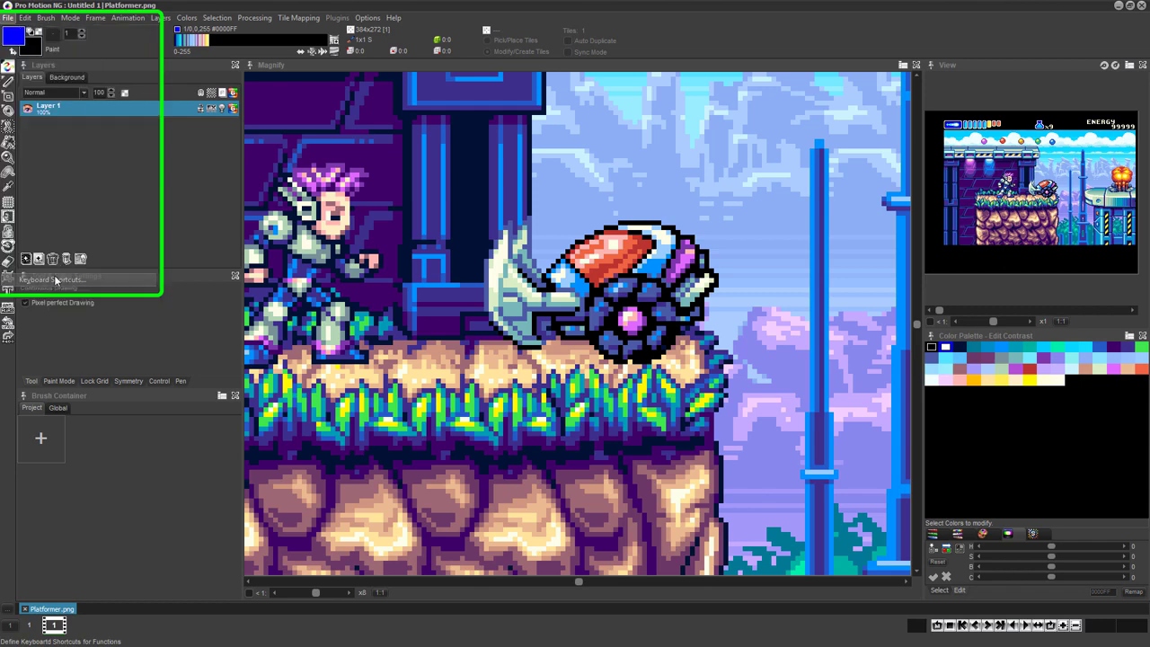
click(504, 189)
text(insert)
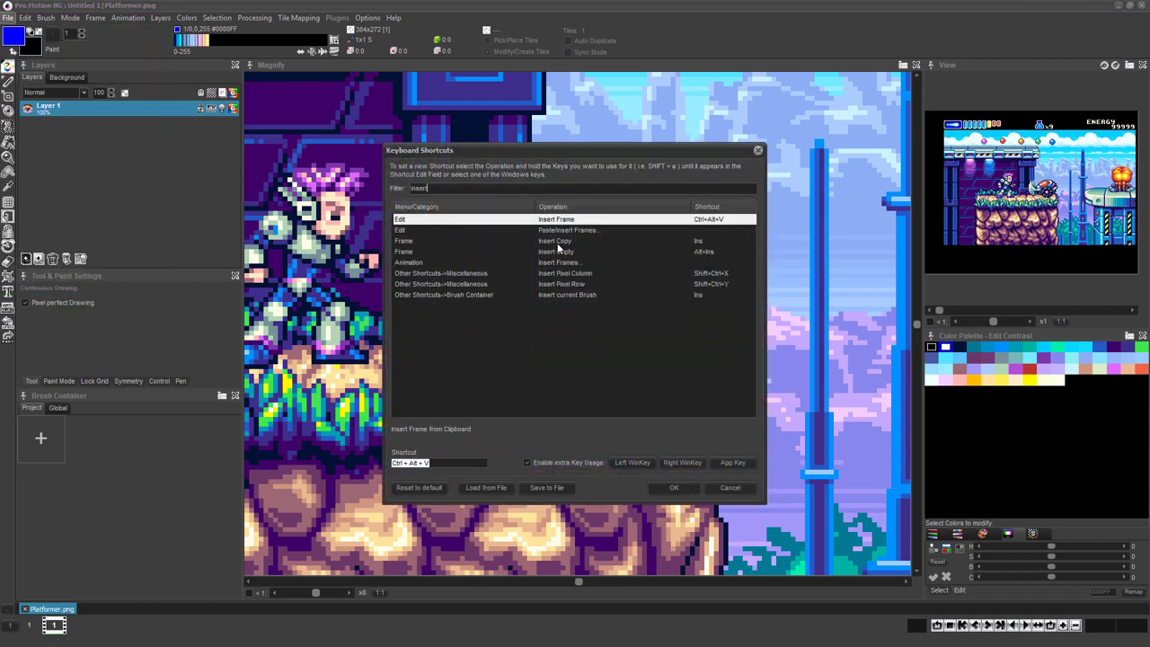
click(559, 253)
click(444, 462)
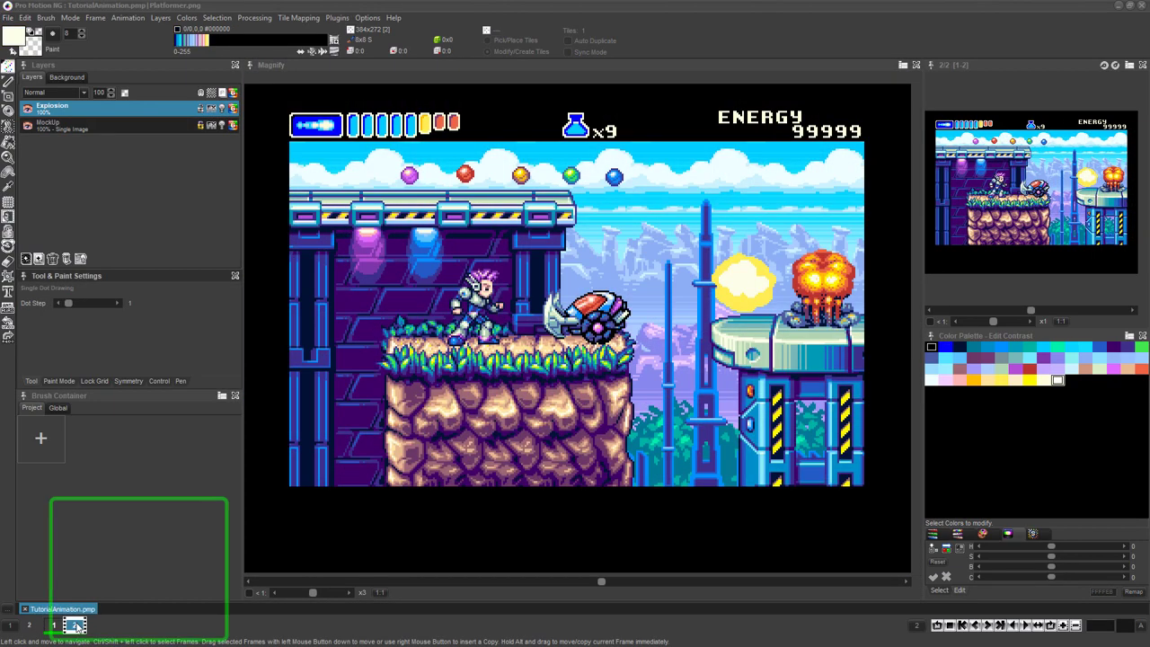
Insert a copy of frame 2 in the timeline directly after it
right_click(81, 624)
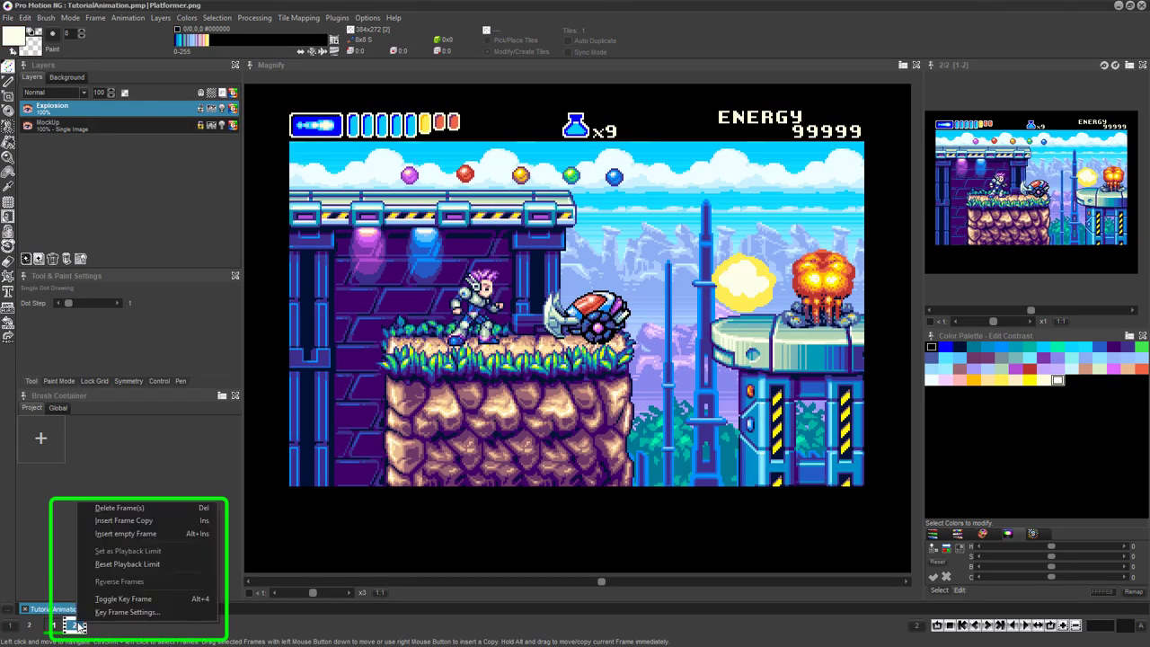
click(144, 520)
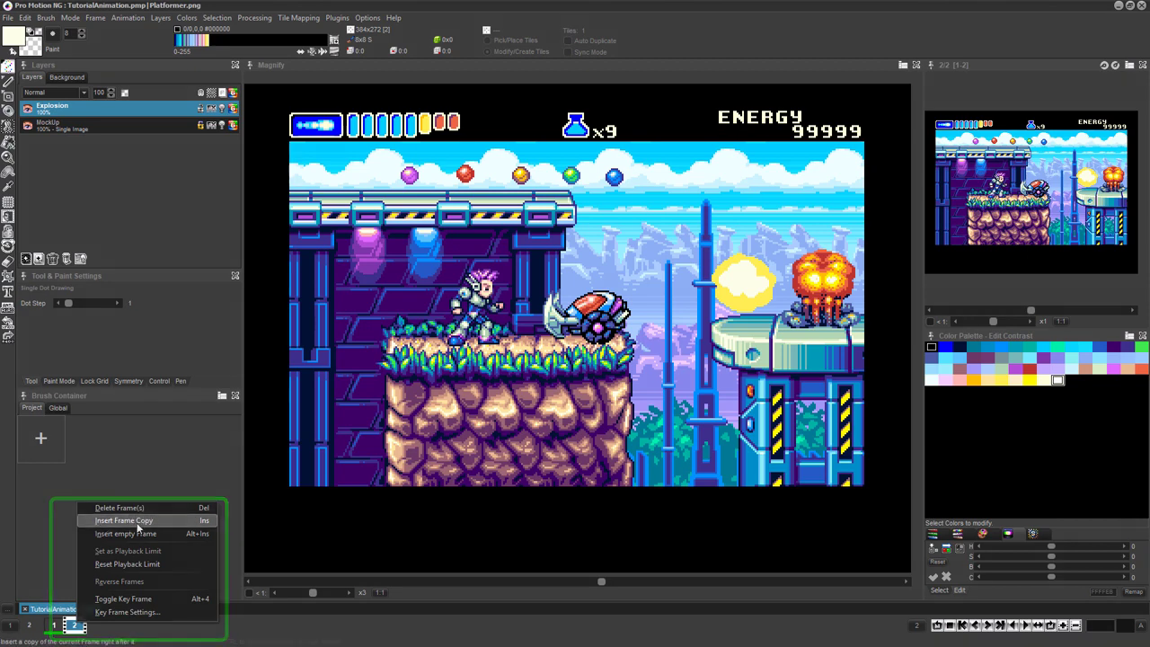
click(75, 627)
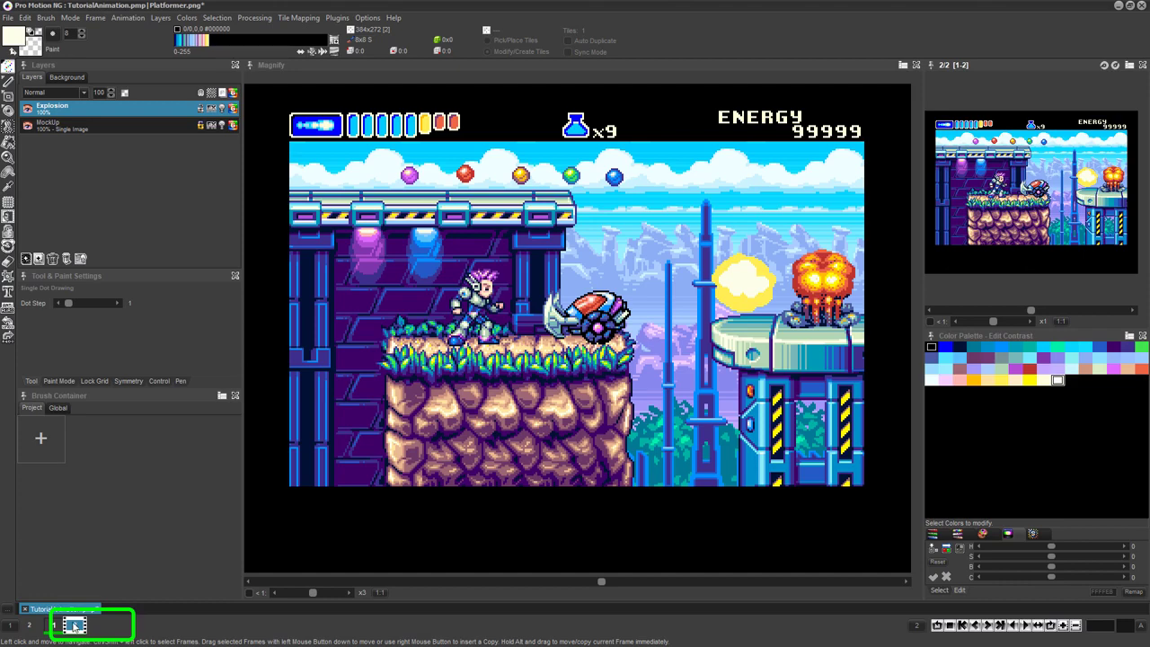
drag(75, 627, 96, 627)
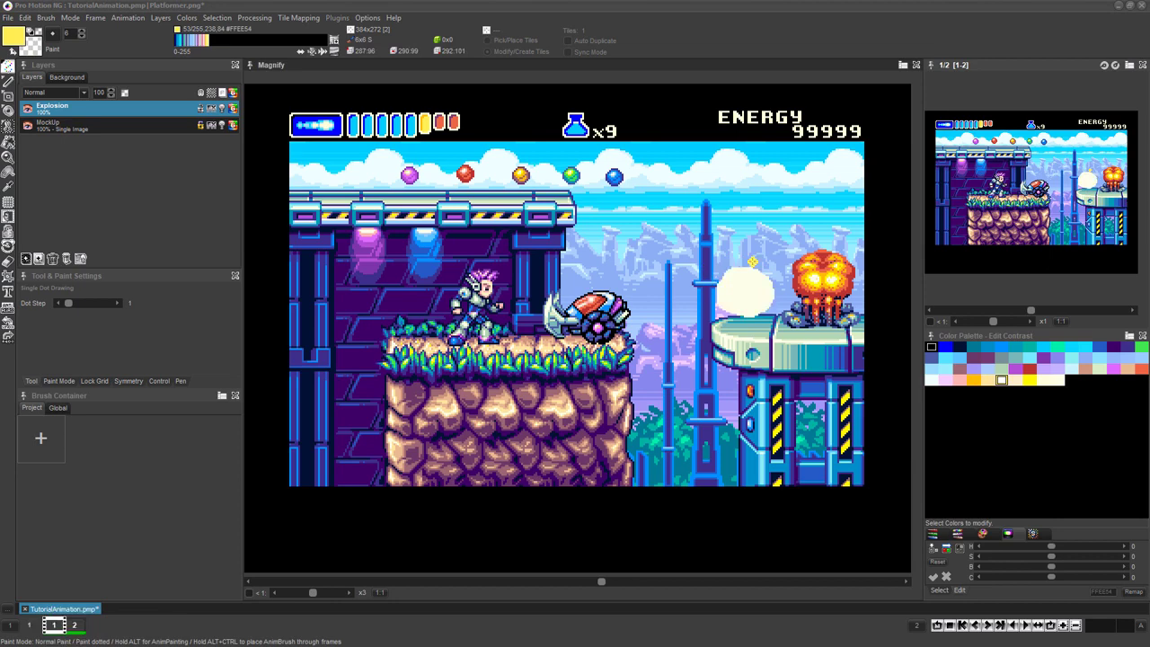
Paint yellow over the fireball in frame 2 of the Explosion layer
key(2)
mouse_move(730, 269)
mouse_down()
mouse_move(744, 278)
mouse_move(746, 267)
mouse_up()
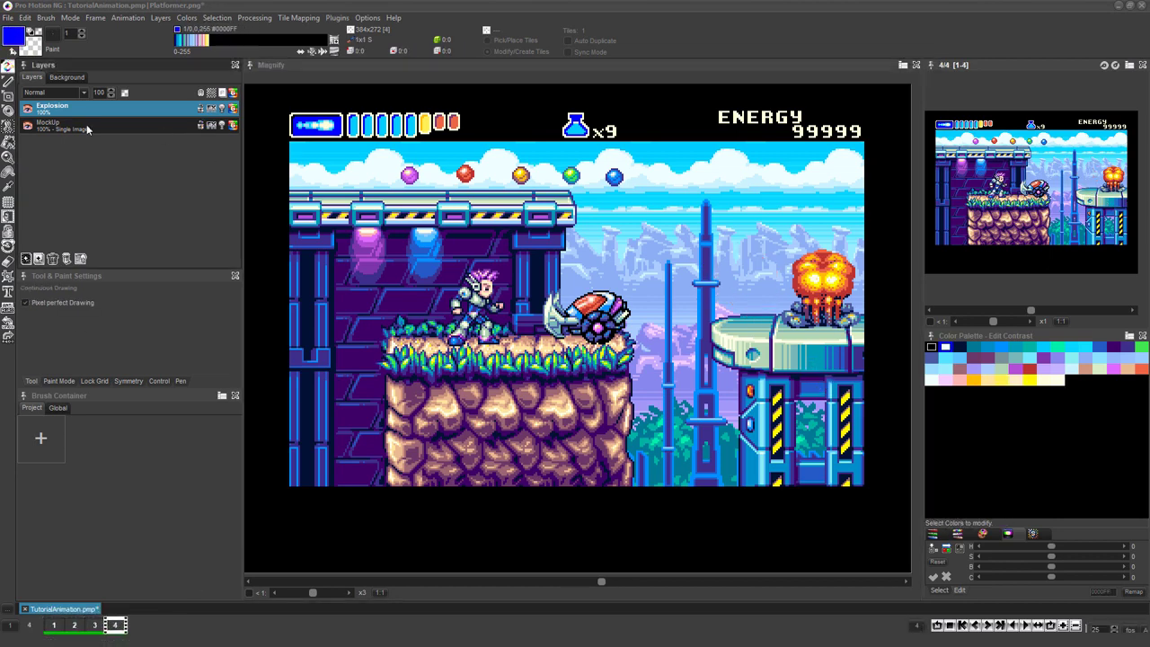
Pick up the explosion from the MockUp layer as a brush and stamp it beside the original on frame 4 of the Explosion layer
click(87, 128)
click(7, 127)
click(77, 143)
mouse_move(825, 252)
mouse_down()
mouse_move(794, 311)
mouse_move(861, 289)
mouse_move(826, 251)
mouse_up()
click(742, 289)
key(2)
key(1)
key(2)
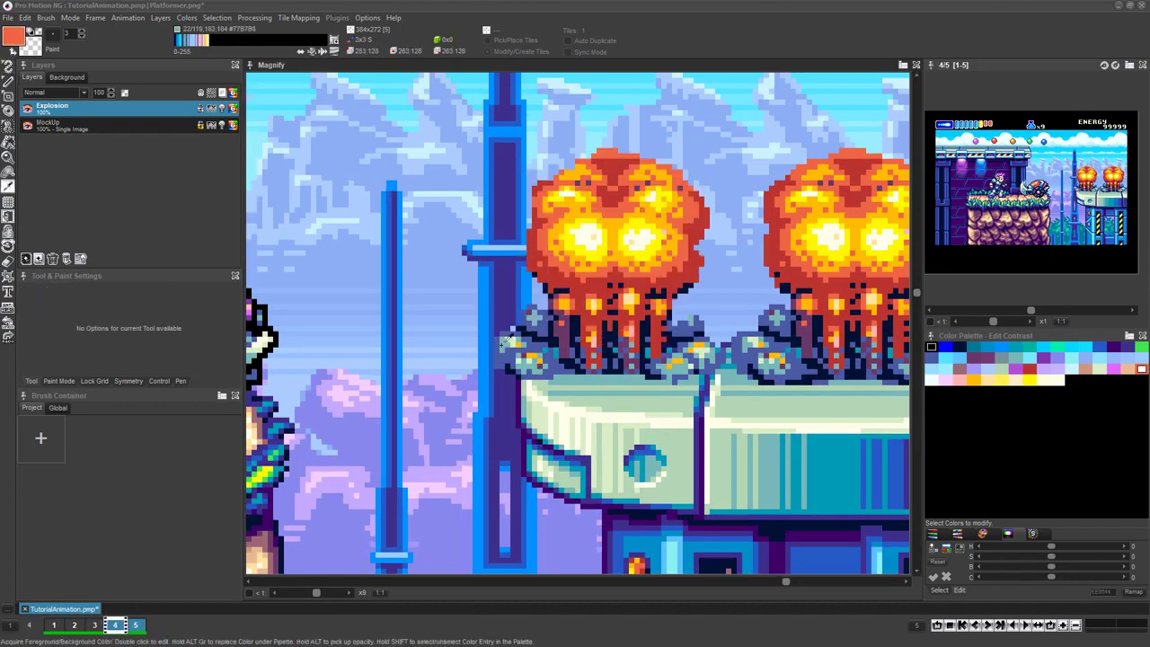
Sample a colour from the copied explosion and paint orange (#FFBB00) flames along the edge of the yellow fireball in frame 2
click(506, 342)
key(2)
key(2)
key(2)
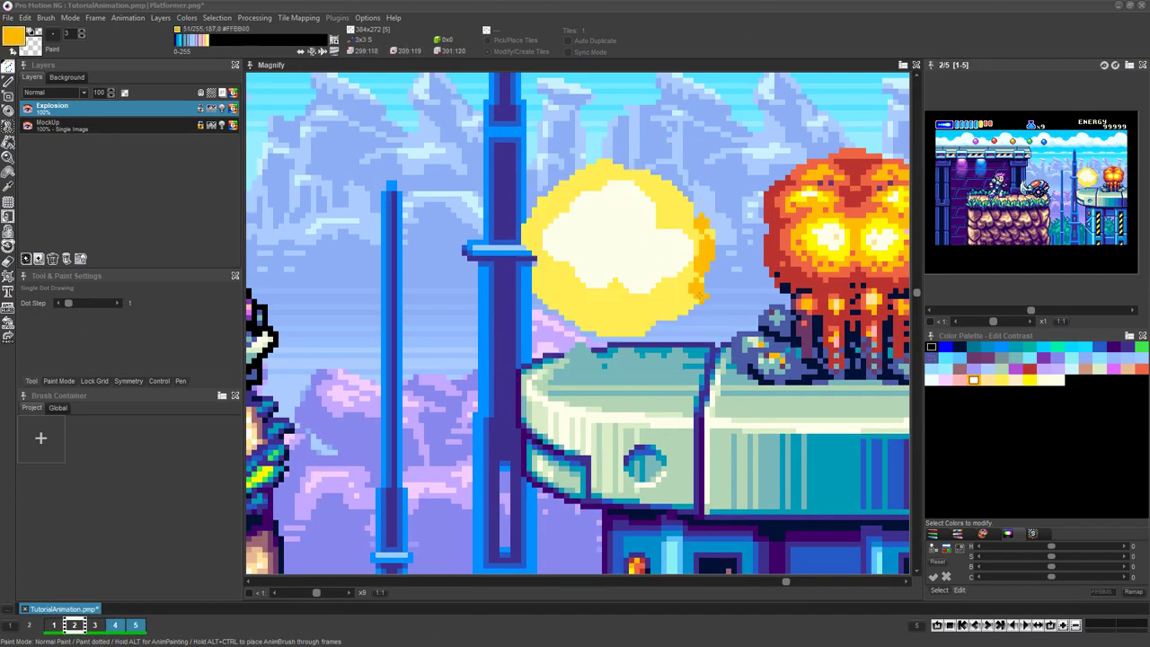
key(2)
key(1)
key(1)
key(1)
key(1)
key(2)
drag(631, 338, 620, 224)
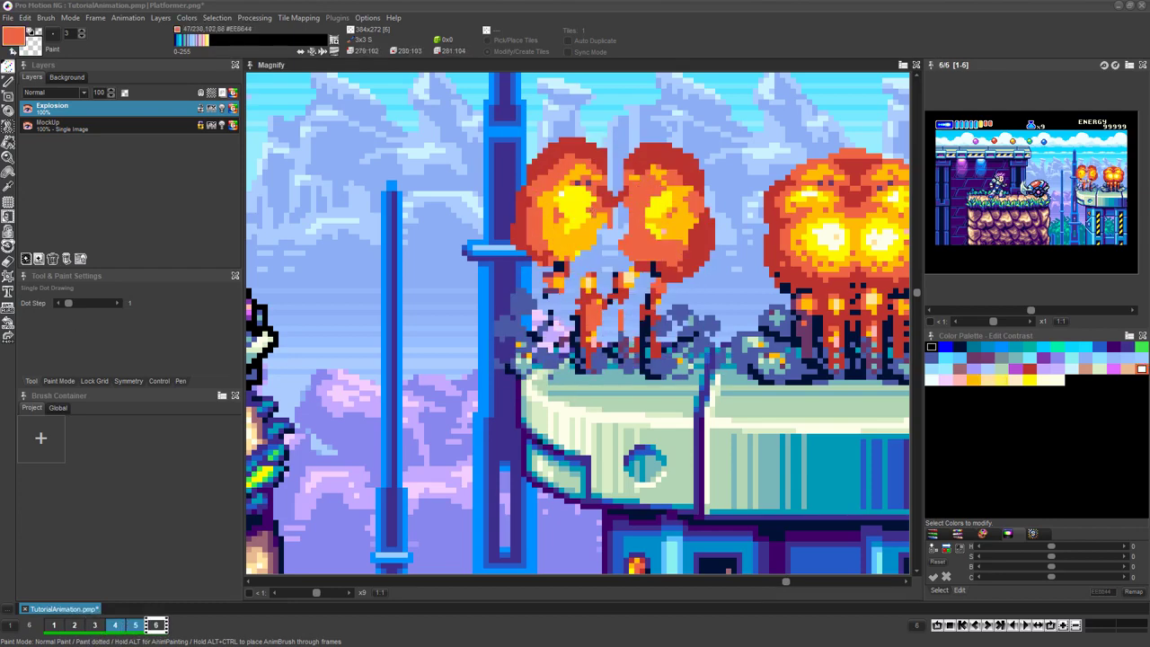
Reshape and shade the two splitting fireballs and the debris beneath them on frame 6 of the Explosion layer
drag(575, 179, 566, 243)
drag(678, 173, 598, 283)
click(680, 314)
drag(548, 180, 576, 234)
mouse_move(683, 179)
mouse_down()
mouse_move(660, 238)
mouse_move(566, 233)
mouse_up()
drag(629, 270, 562, 252)
click(575, 153)
click(535, 174)
drag(548, 162, 674, 225)
key(2)
mouse_move(691, 162)
mouse_down()
mouse_move(539, 153)
mouse_move(683, 225)
mouse_up()
click(580, 216)
key(2)
key(1)
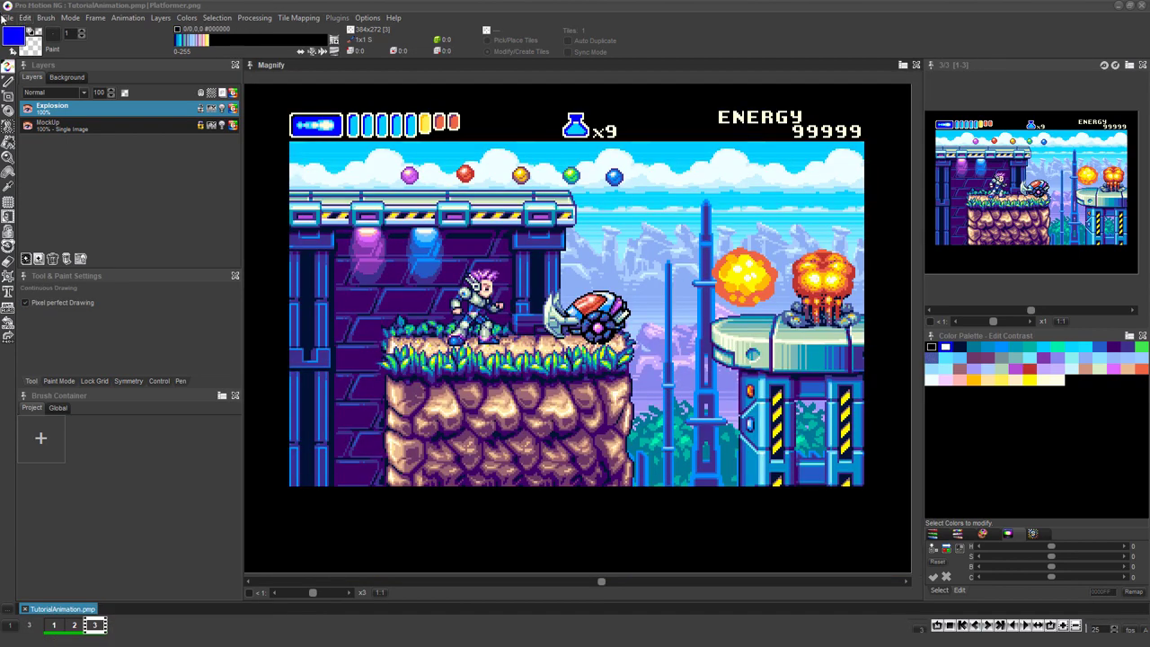
Save the project as TutorialAnimation.pmp in the AnimTutorial folder, overwriting the existing file
click(7, 17)
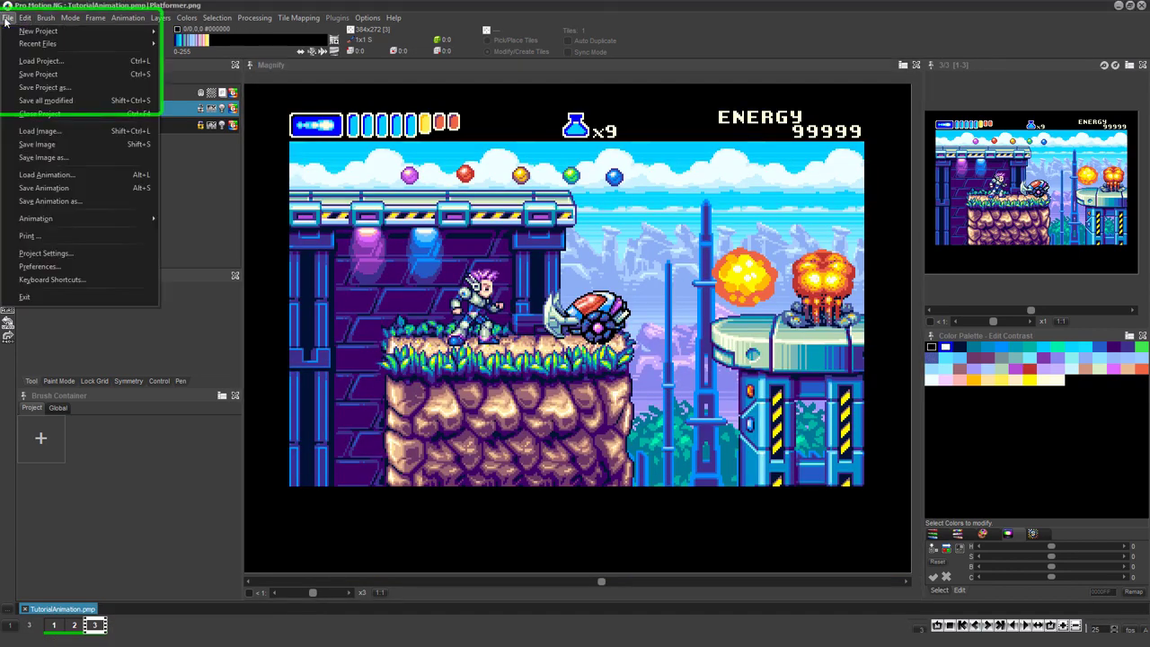
click(45, 87)
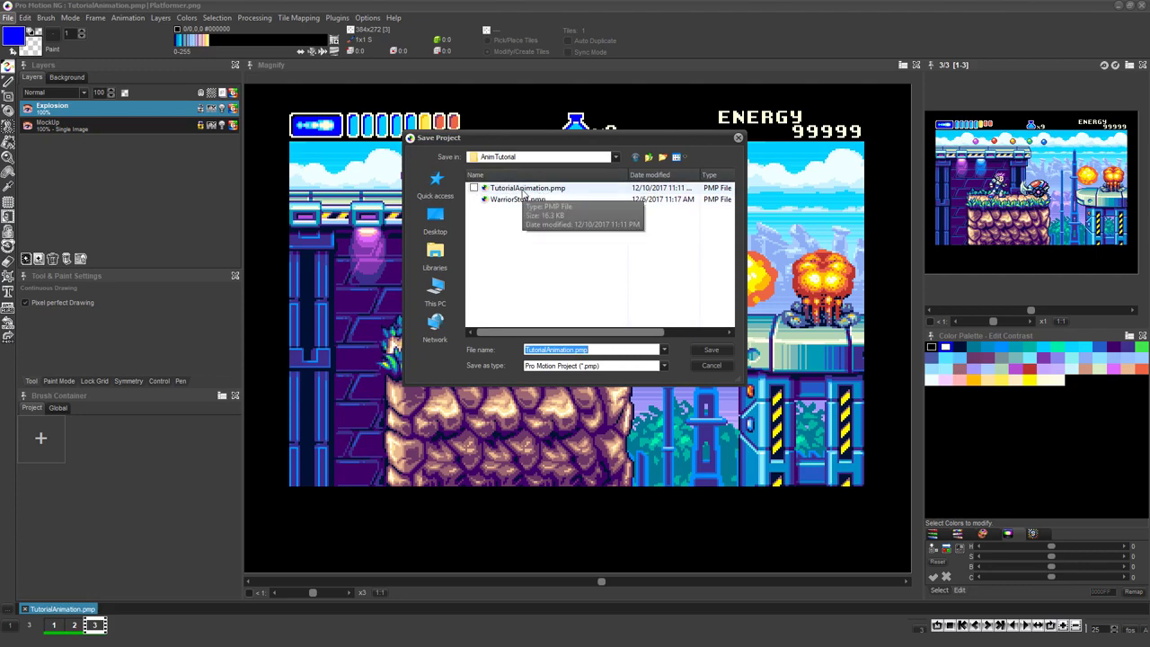
click(524, 192)
double_click(521, 193)
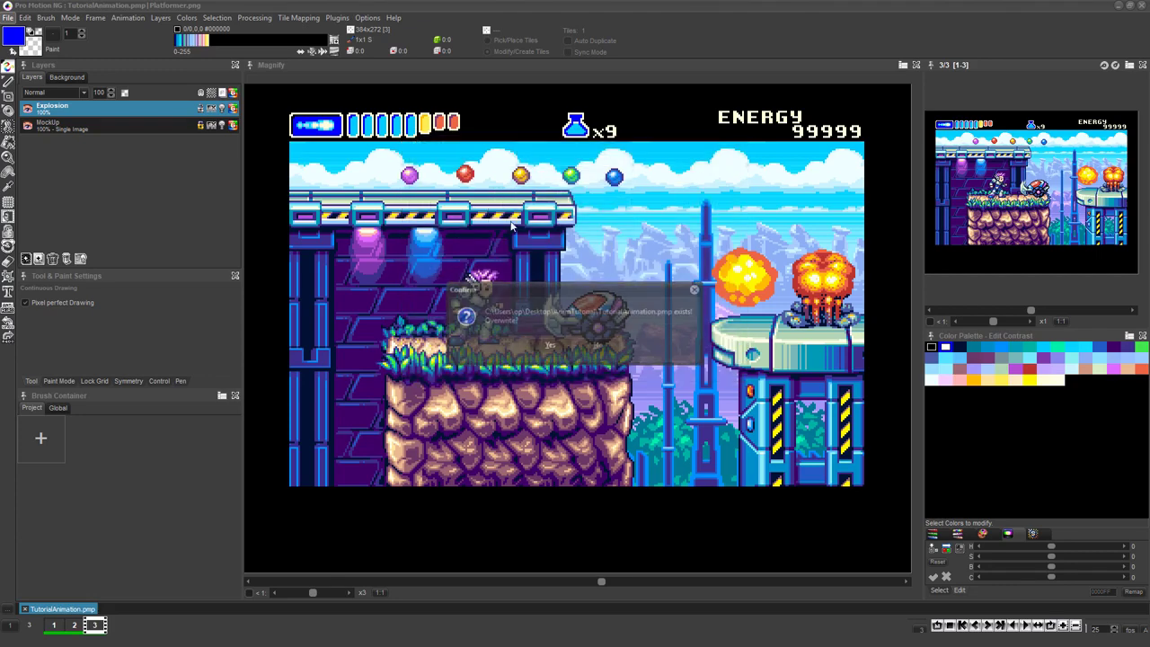
click(546, 345)
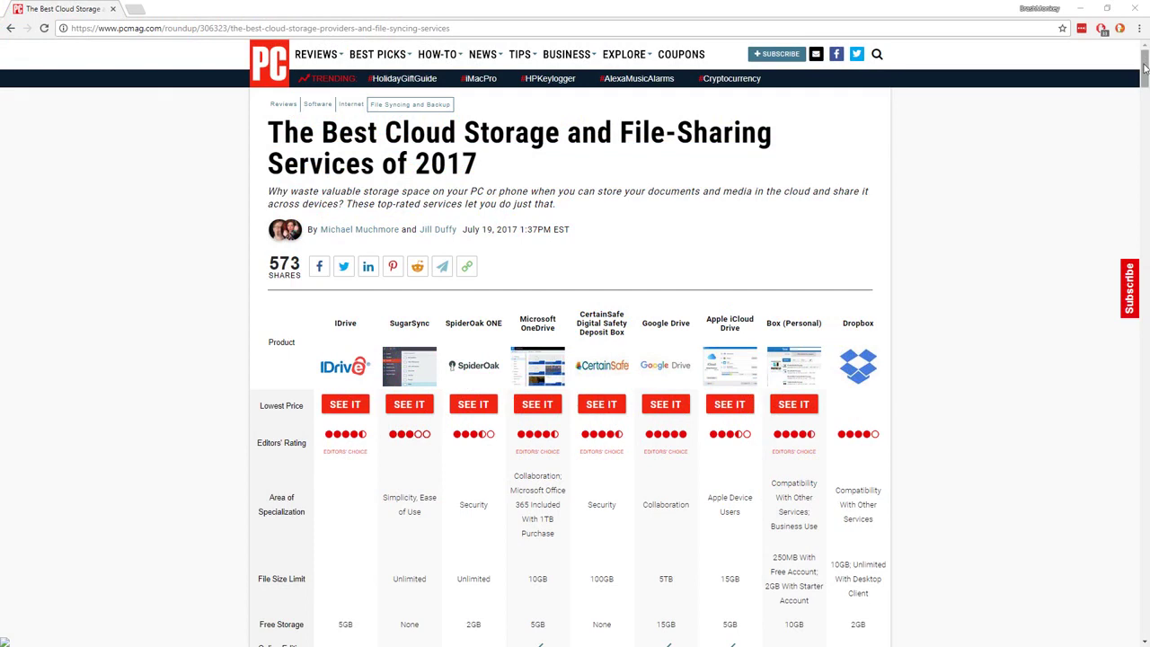
drag(1144, 70, 1144, 79)
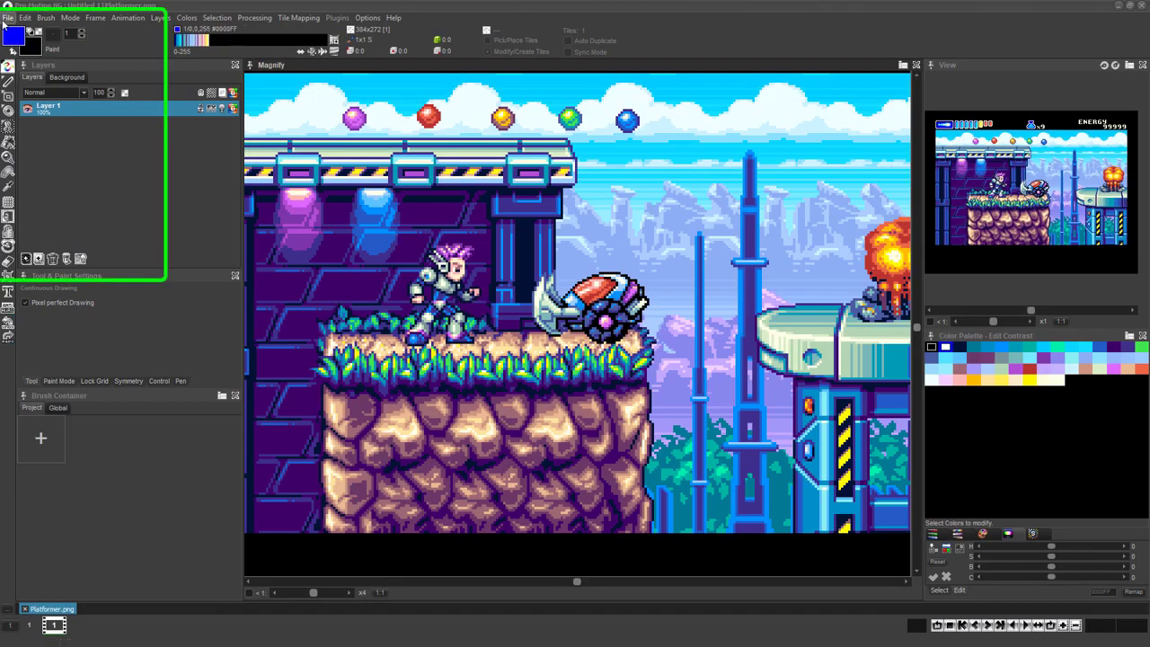
Check the automatic backup settings in the project defaults of the preferences and accept them
click(7, 18)
click(40, 266)
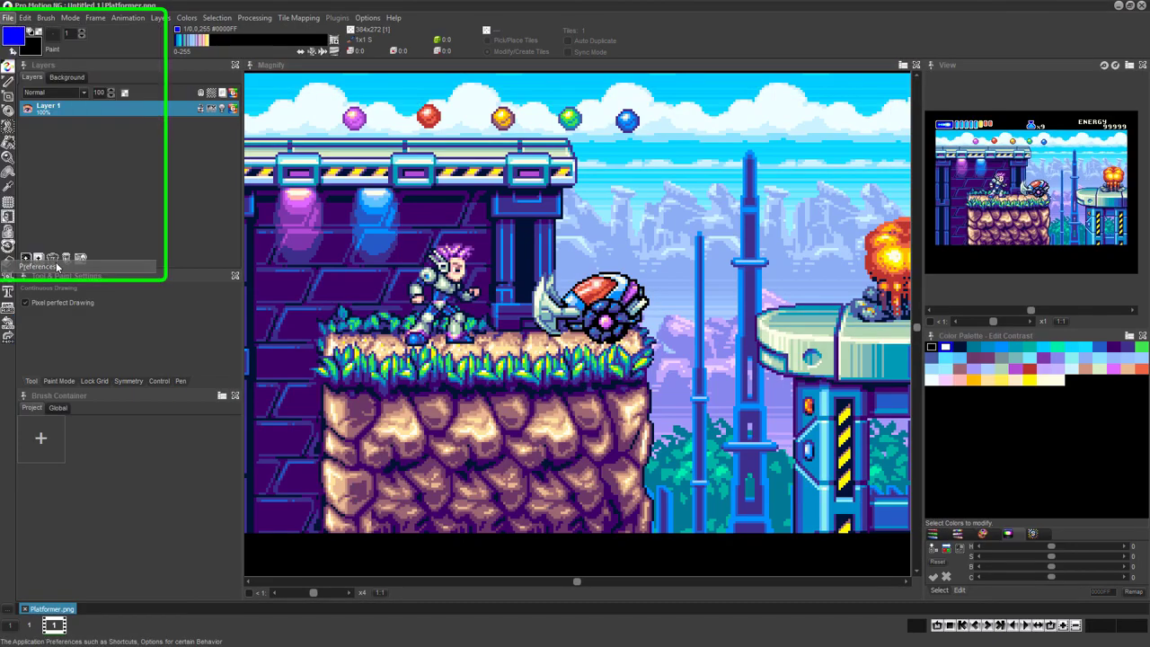
click(557, 184)
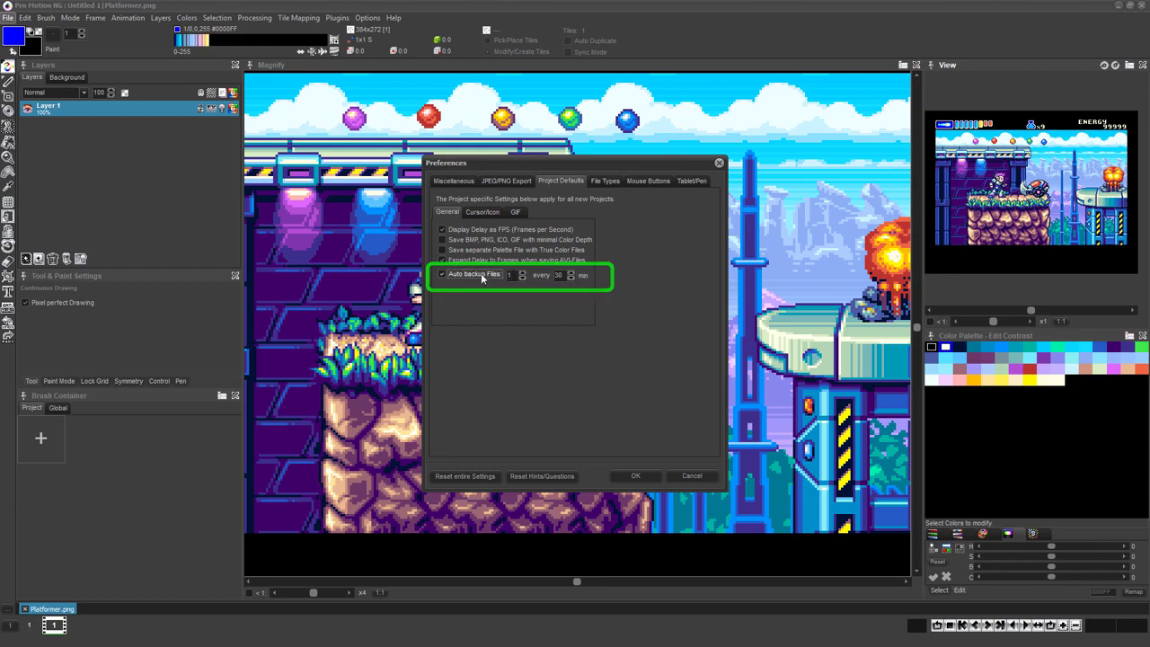
click(636, 476)
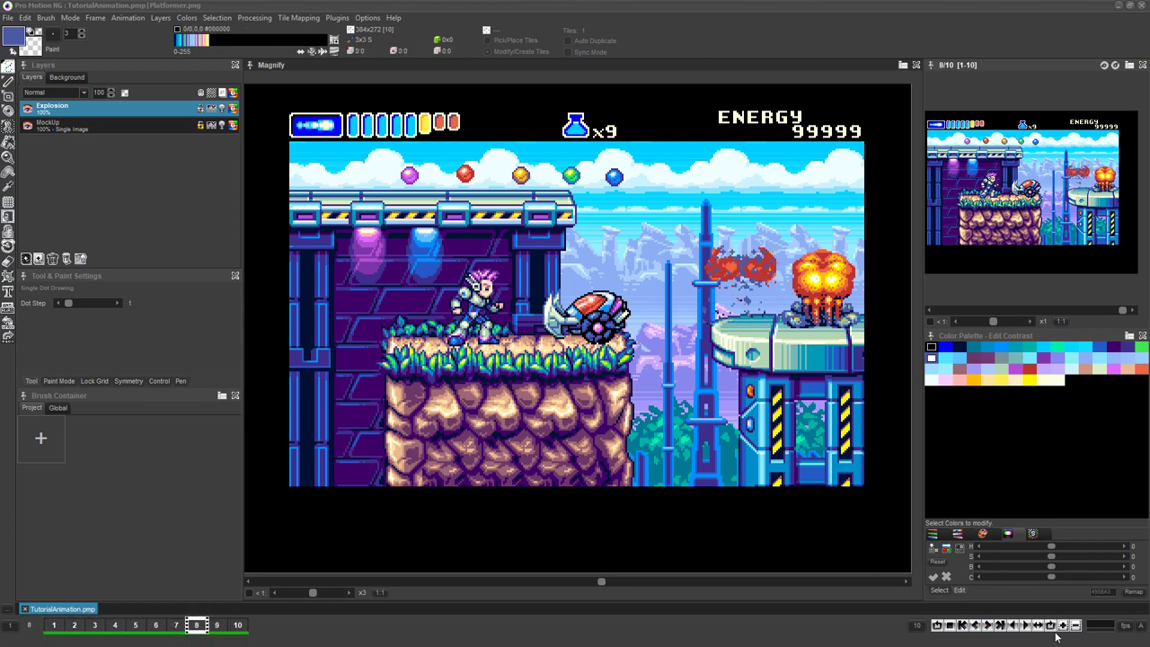
Set the animation speed to 10 frames per second for frames 1 to 10 and play it in a forward loop
click(1127, 626)
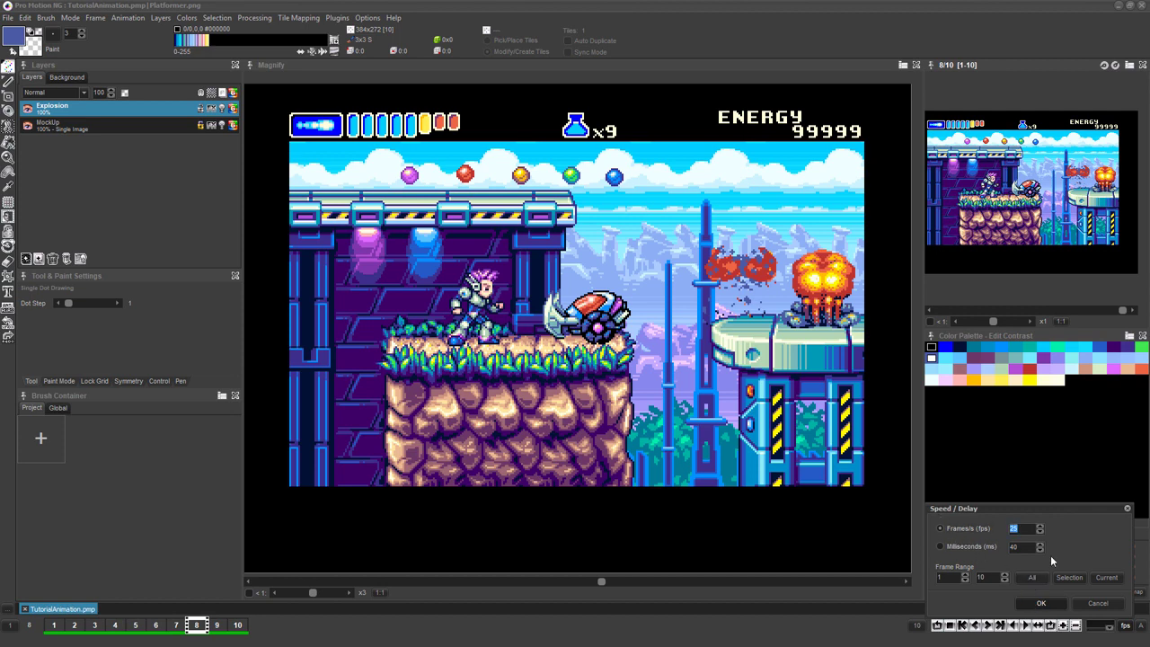
text(10)
click(1035, 603)
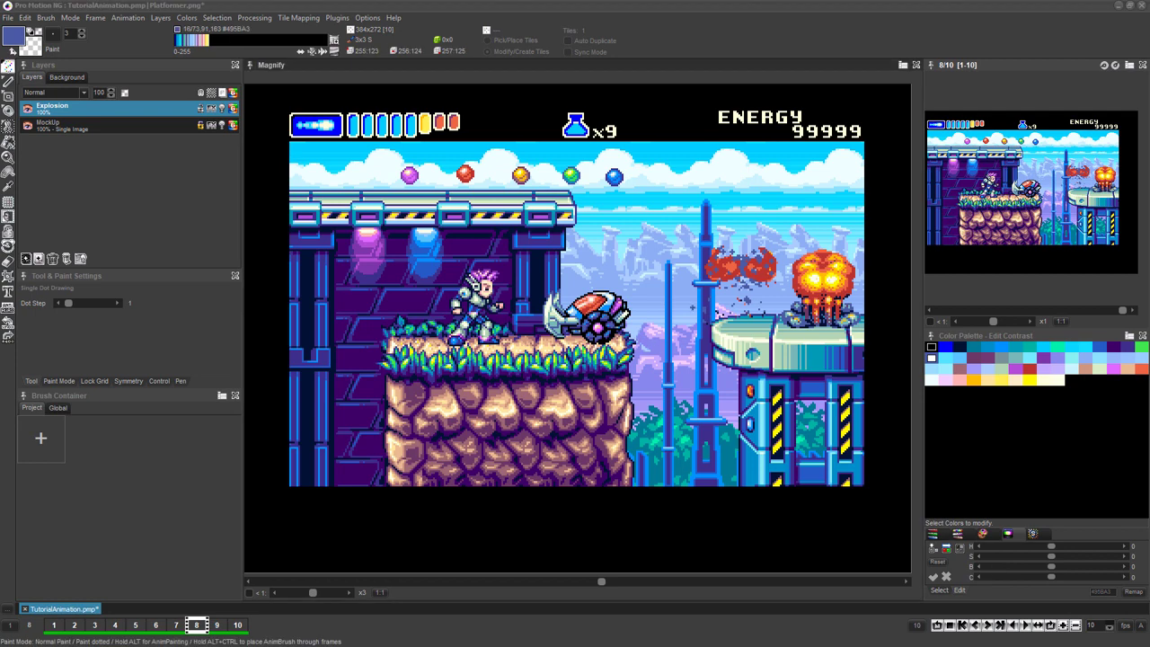
key(4)
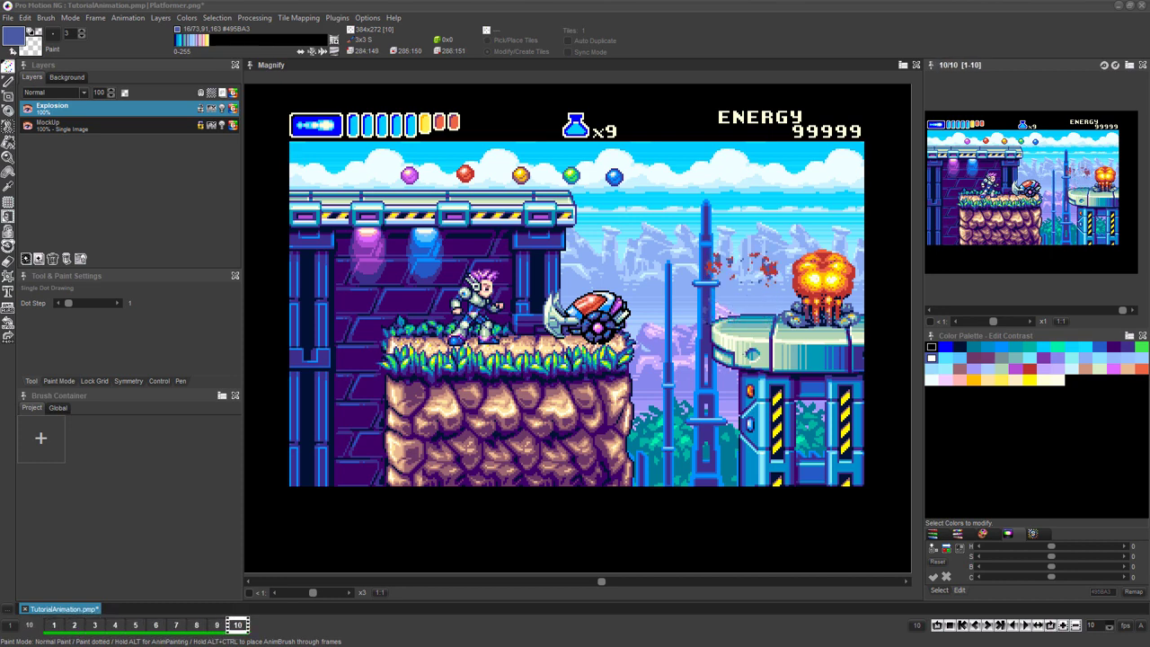
Insert five more frames into the 10-frame animation
click(128, 17)
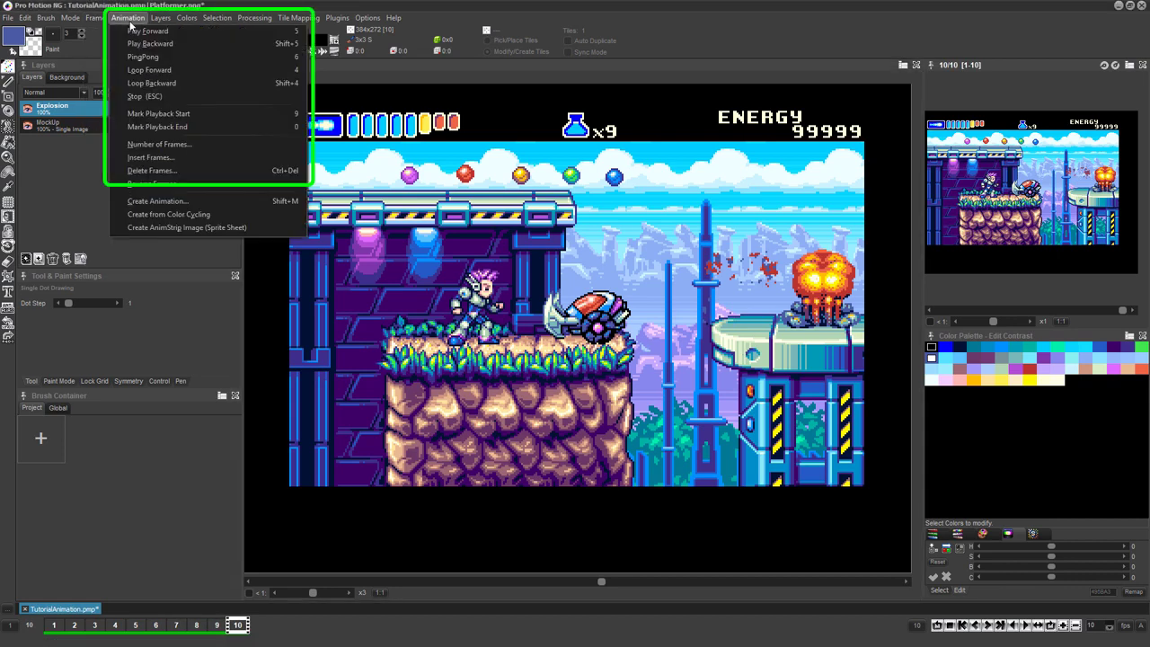
click(179, 163)
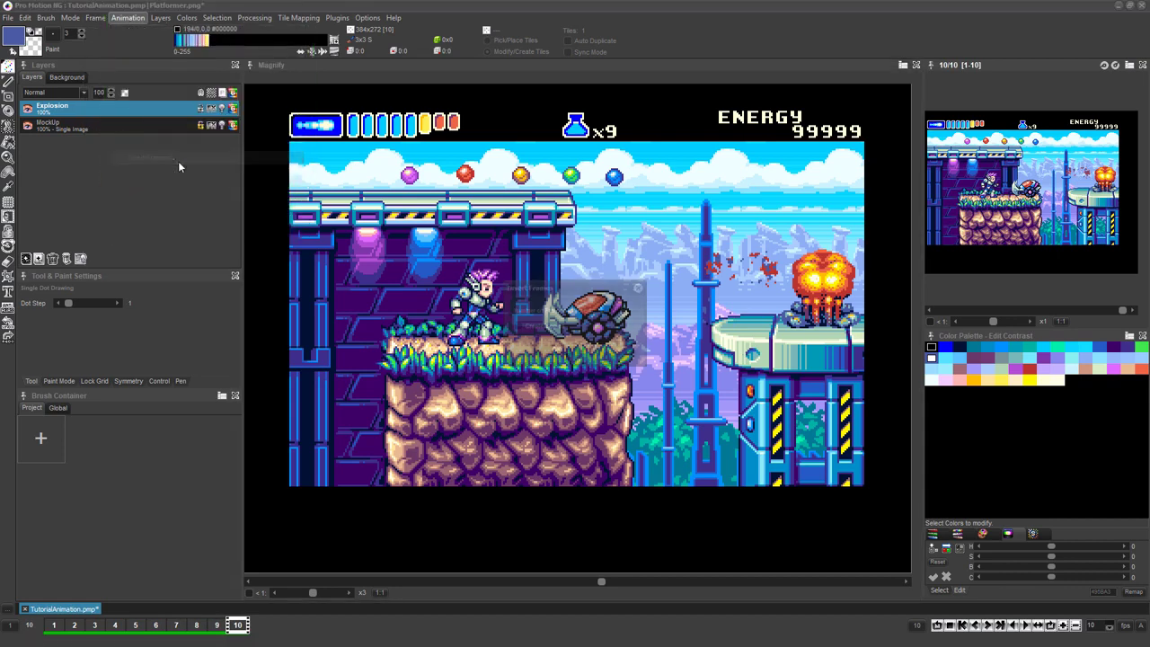
click(555, 351)
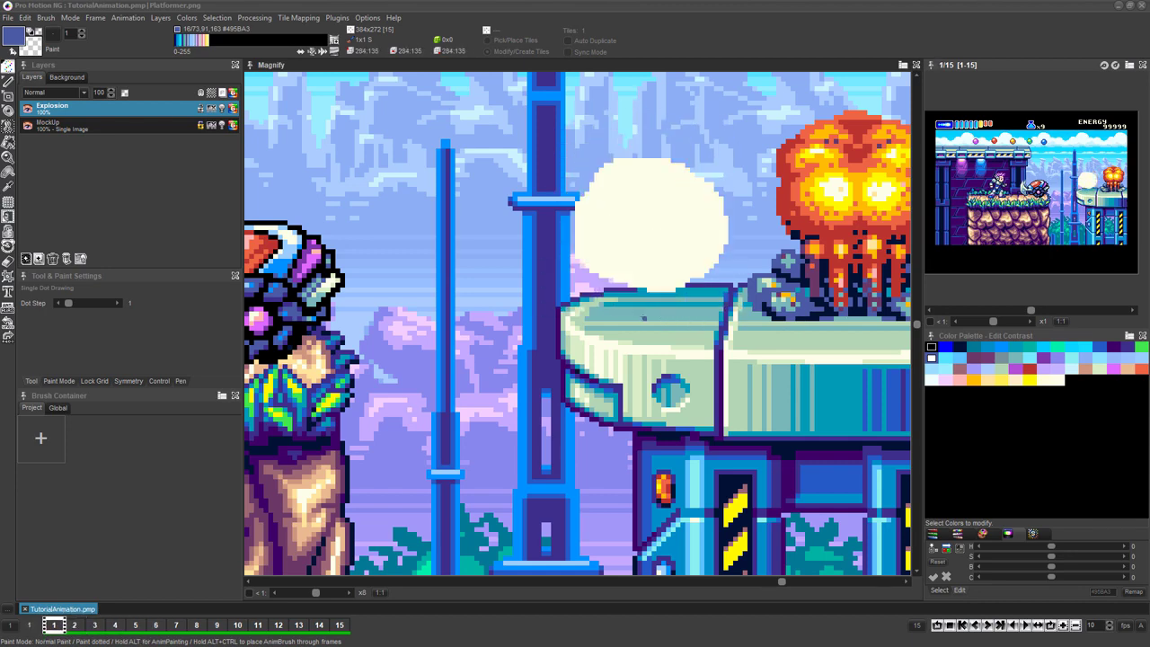
Add a single image layer between MockUp and Explosion and name it WhiteMask
click(79, 126)
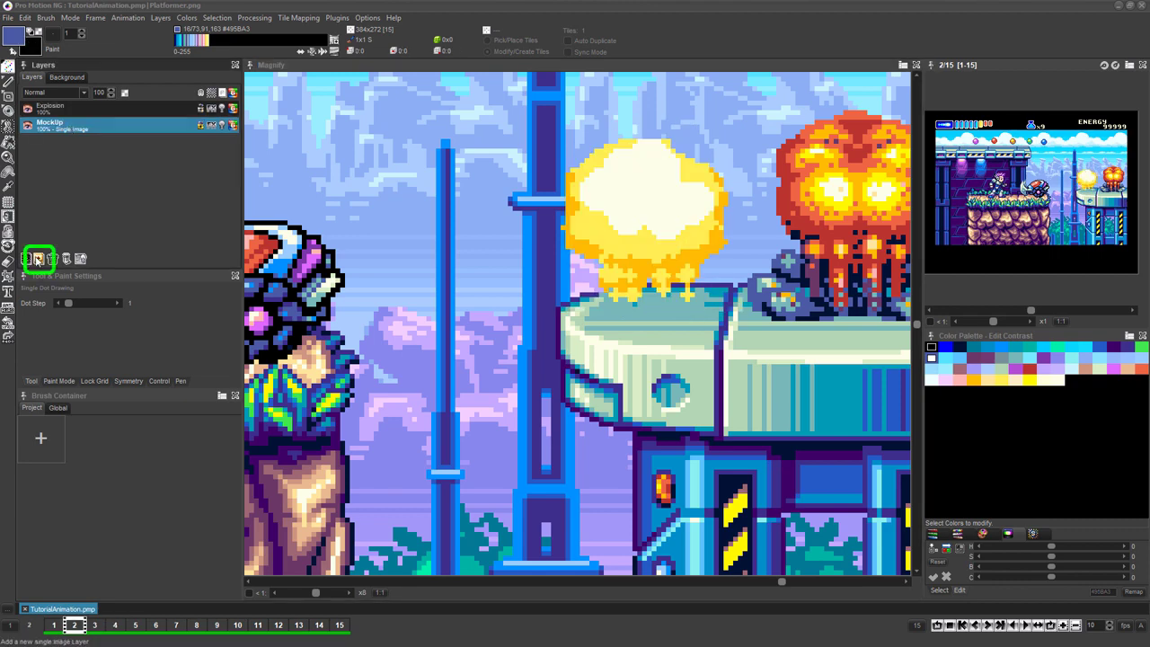
click(38, 259)
double_click(49, 124)
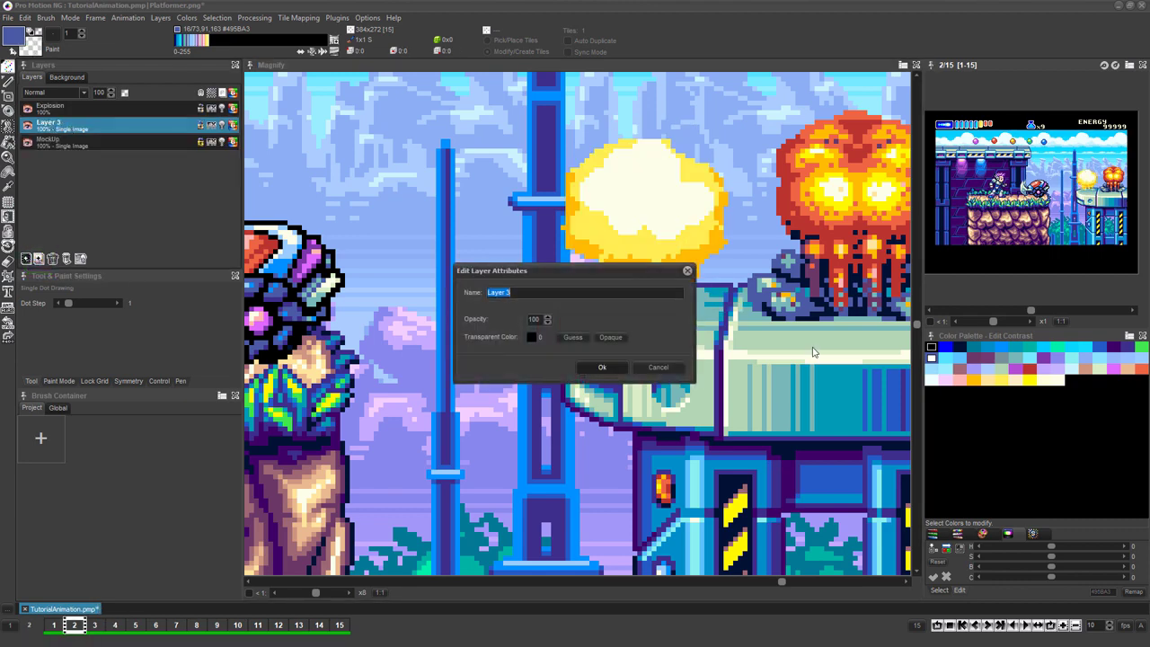
click(608, 369)
Fill a near-white rectangle behind the copied explosion on the WhiteMask layer and set the layer's opacity to 72%
key(shift+r)
click(932, 380)
scroll(535, 280, down, 1)
scroll(447, 271, down, 1)
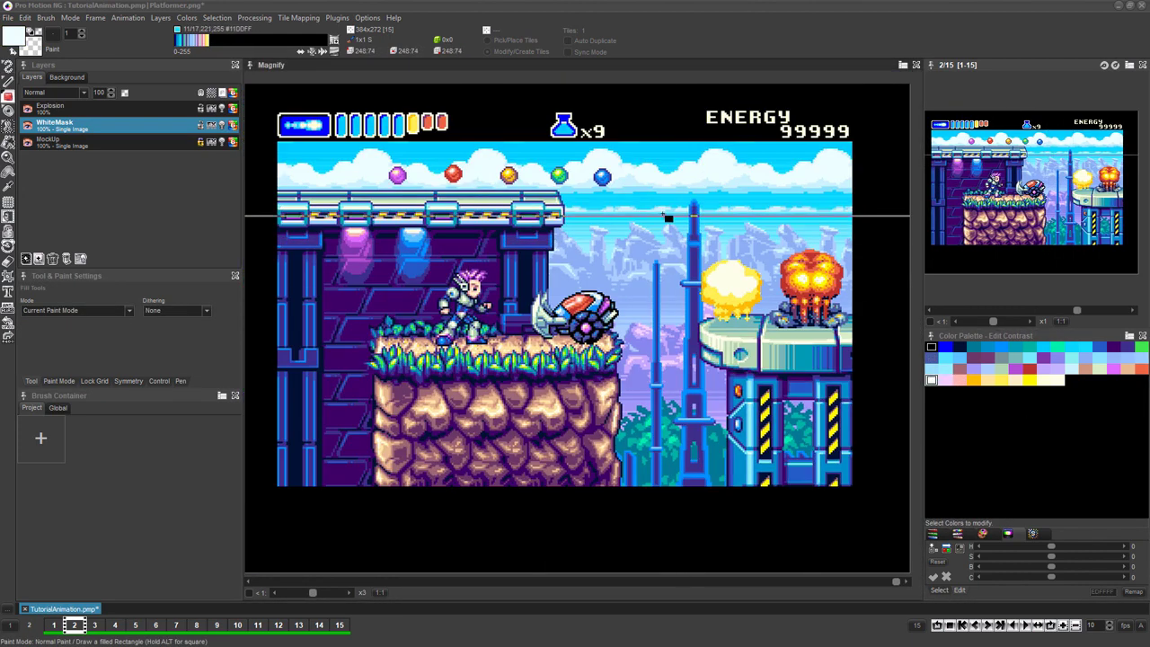
drag(657, 210, 799, 375)
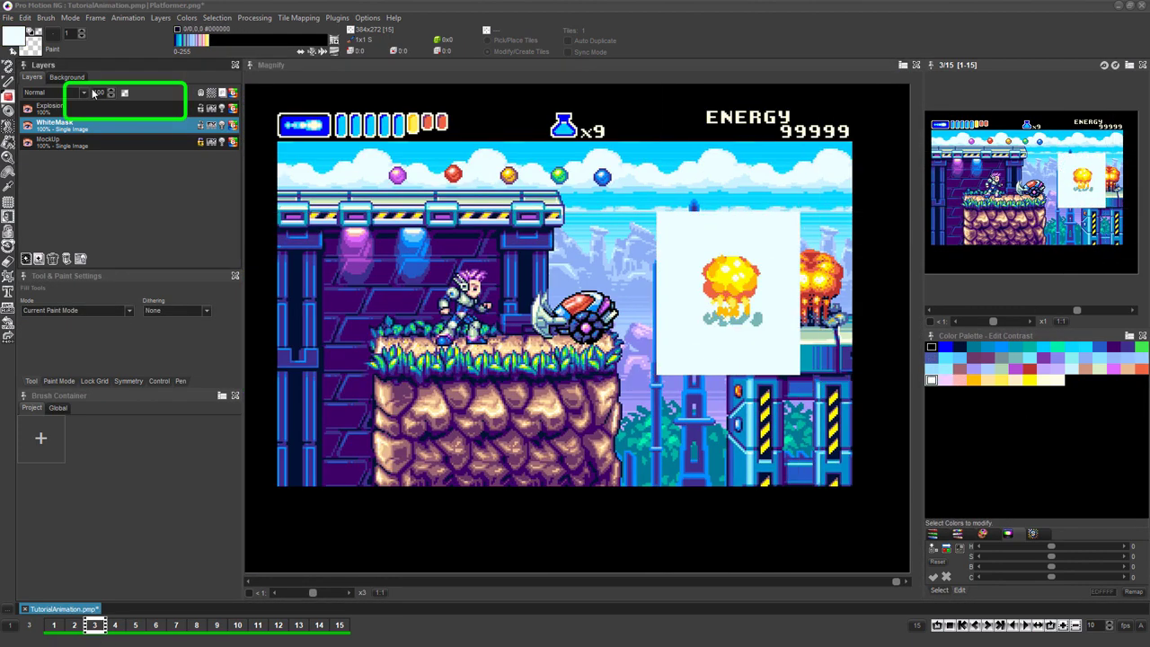
click(99, 92)
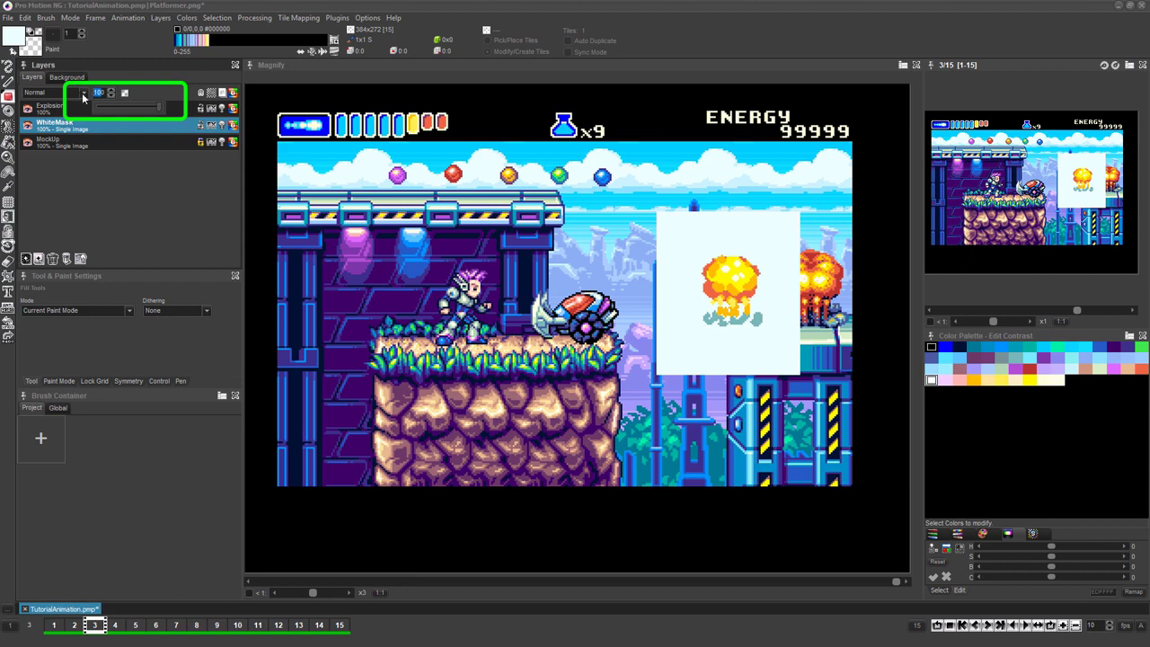
drag(162, 109, 143, 106)
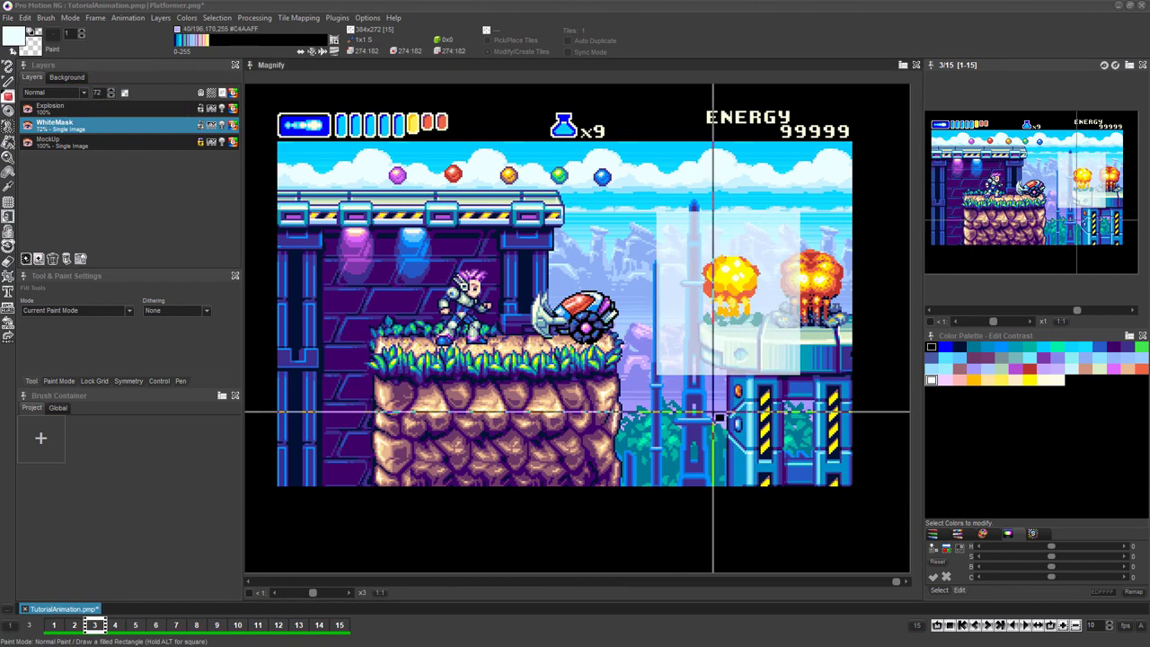
Sample orange (#FFBB00) and shade the fireball and its flame columns on frame 3 of the Explosion layer
key(2)
key(2)
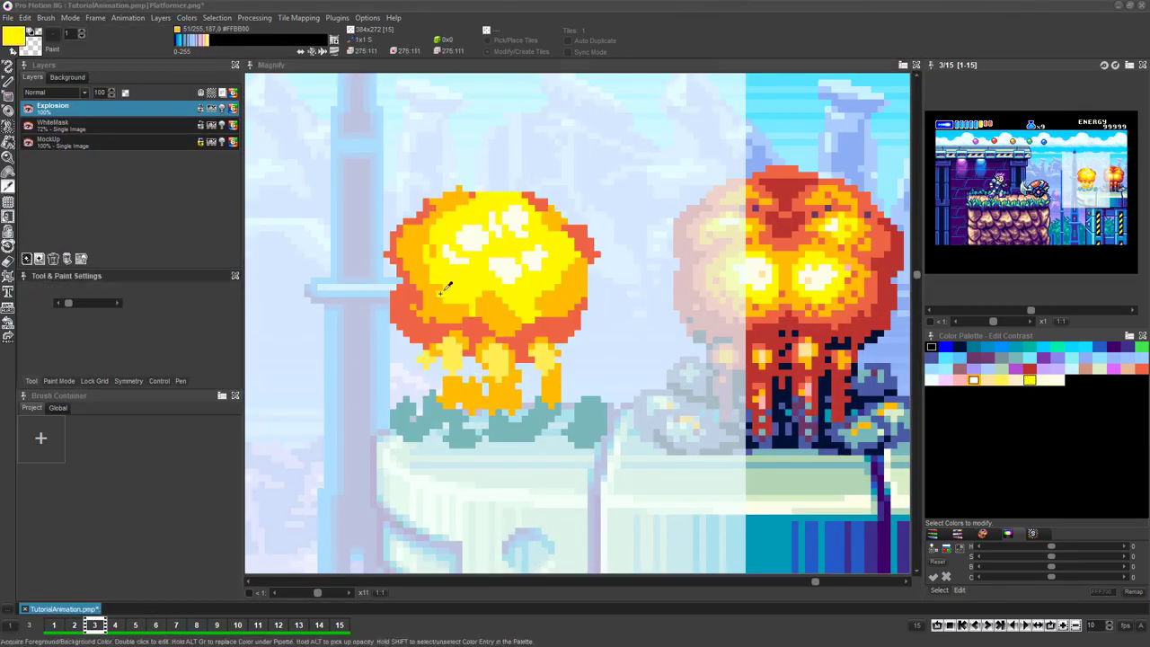
click(440, 293)
mouse_move(550, 230)
mouse_down()
mouse_move(589, 285)
mouse_move(490, 328)
mouse_up()
drag(422, 287, 406, 308)
drag(435, 346, 463, 395)
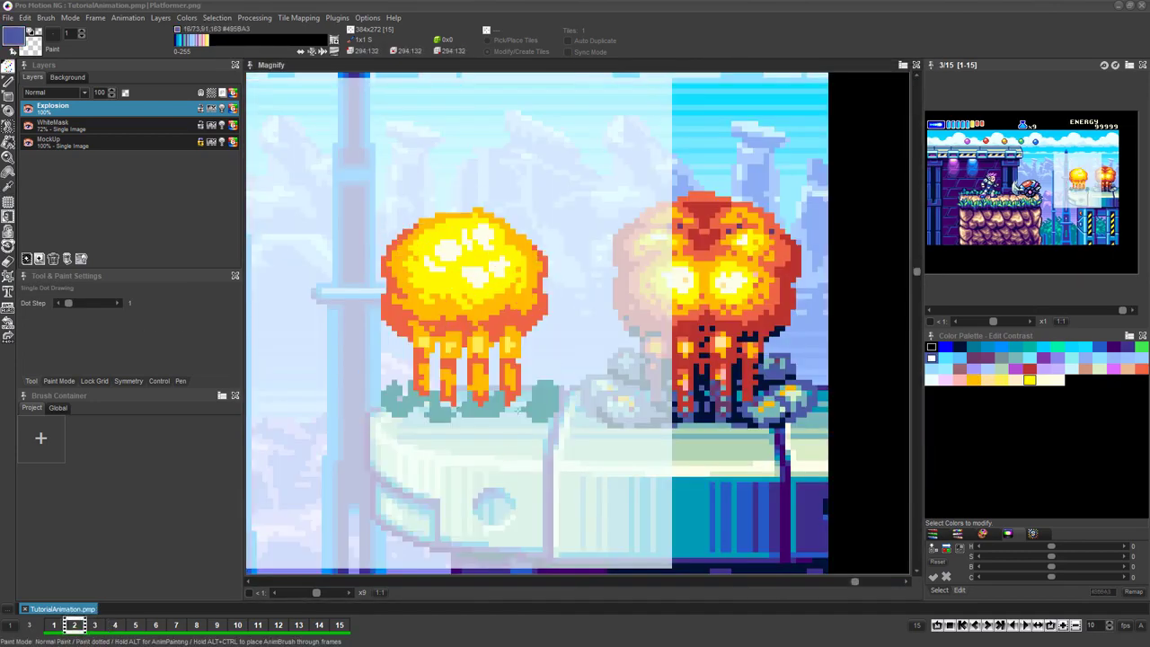
Paint teal smoke around the base of the flames beneath the fireball on frame 2 of the Explosion layer
mouse_move(520, 411)
mouse_down()
mouse_move(468, 377)
mouse_move(404, 415)
mouse_move(464, 406)
mouse_up()
drag(430, 404, 411, 395)
click(521, 405)
key(1)
click(526, 388)
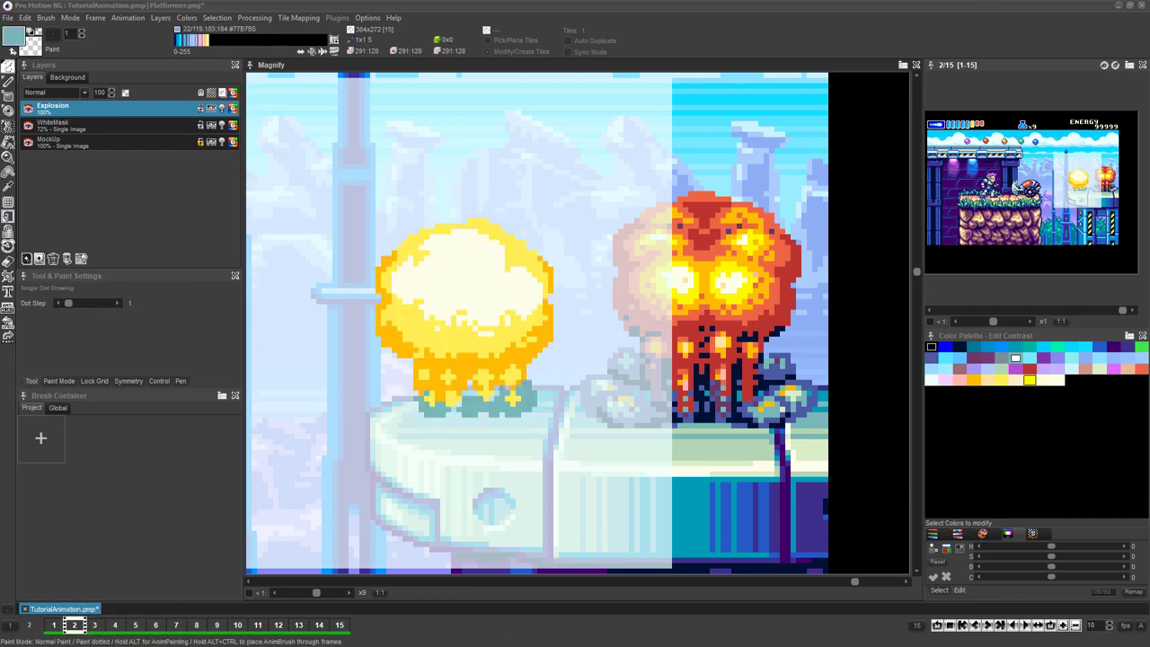
click(470, 388)
click(418, 403)
click(433, 395)
click(417, 394)
Paint blue (#495BA3) smoke around the stem of the explosion on frame 4
key(2)
key(2)
click(537, 364)
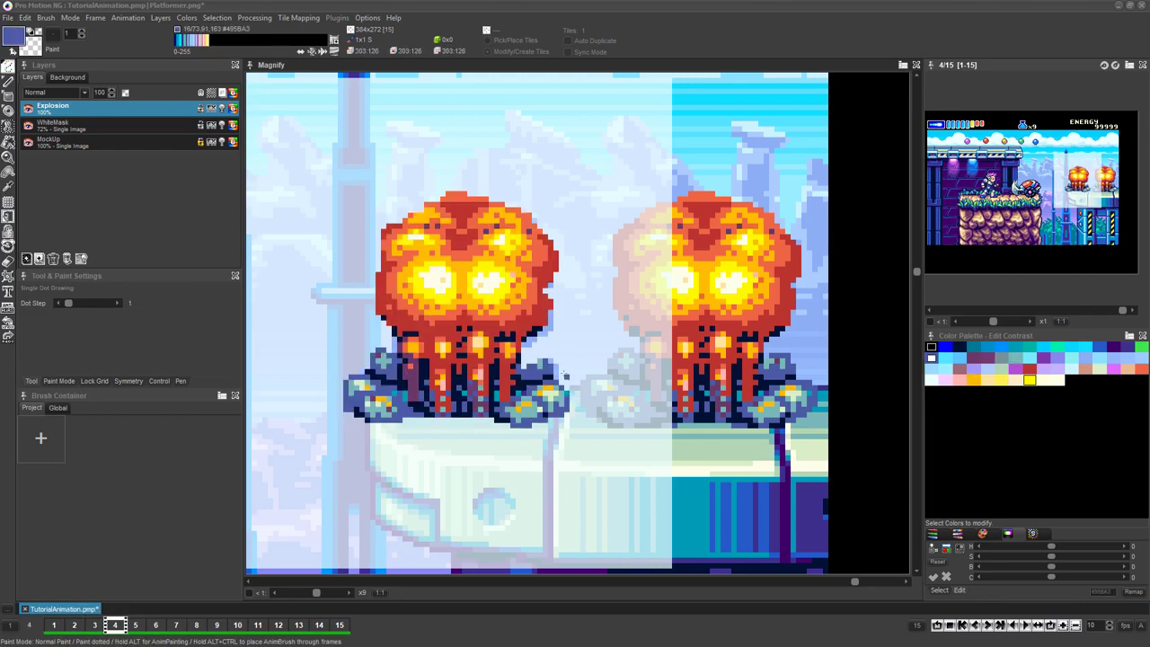
mouse_move(546, 310)
mouse_down()
mouse_move(529, 343)
mouse_move(530, 392)
mouse_up()
Shade the twin fireballs and their glowing cores on frame 5 of the Explosion layer
key(2)
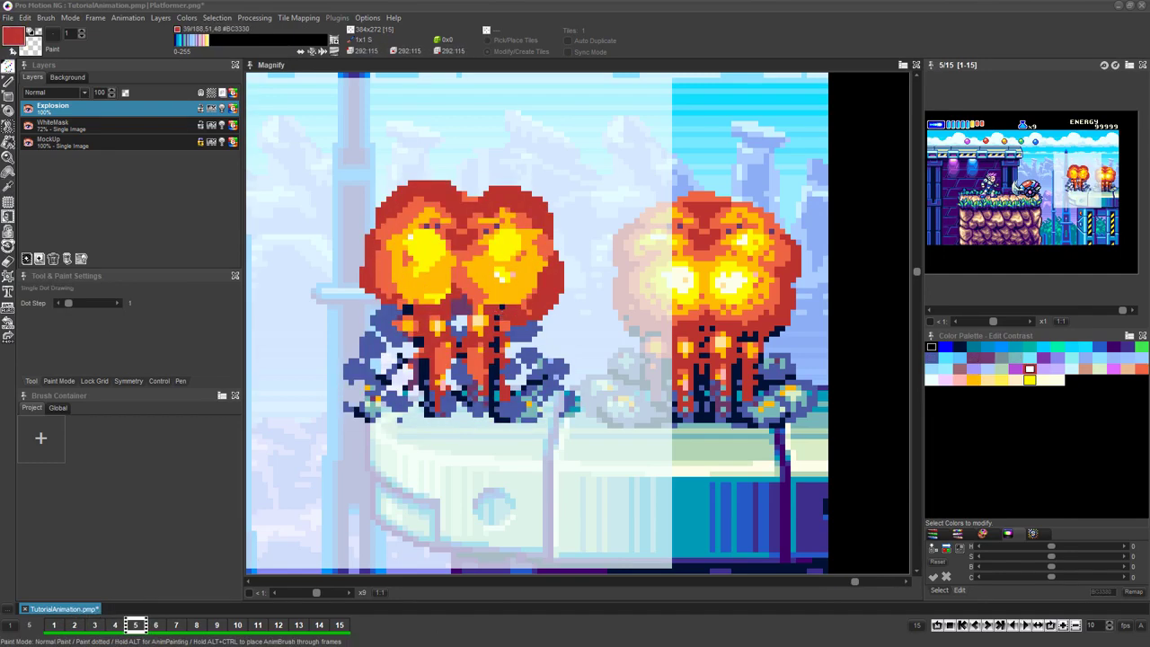
drag(539, 305, 532, 266)
drag(412, 252, 446, 228)
drag(406, 280, 450, 300)
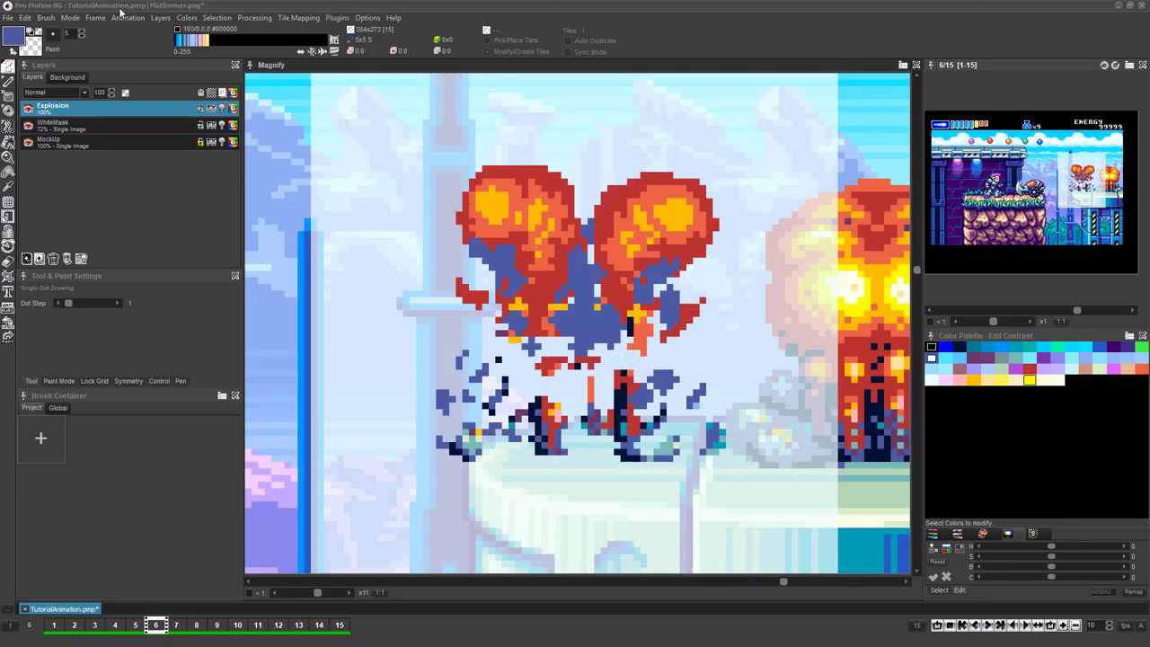
Switch the paint mode to Smear and smear the smoke and debris beneath the fireballs on frame 6
click(70, 18)
click(120, 267)
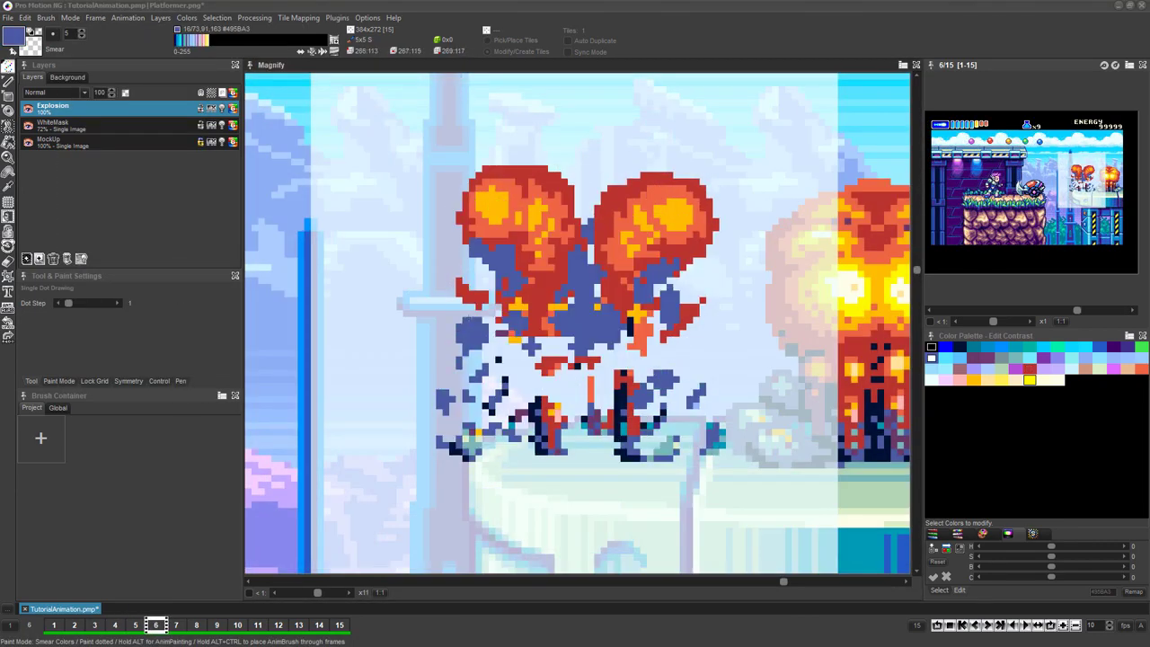
drag(467, 296, 501, 305)
drag(607, 354, 598, 345)
drag(655, 445, 665, 434)
drag(590, 401, 589, 306)
mouse_move(692, 310)
mouse_down()
mouse_move(736, 303)
mouse_move(729, 366)
mouse_move(706, 294)
mouse_move(726, 308)
mouse_up()
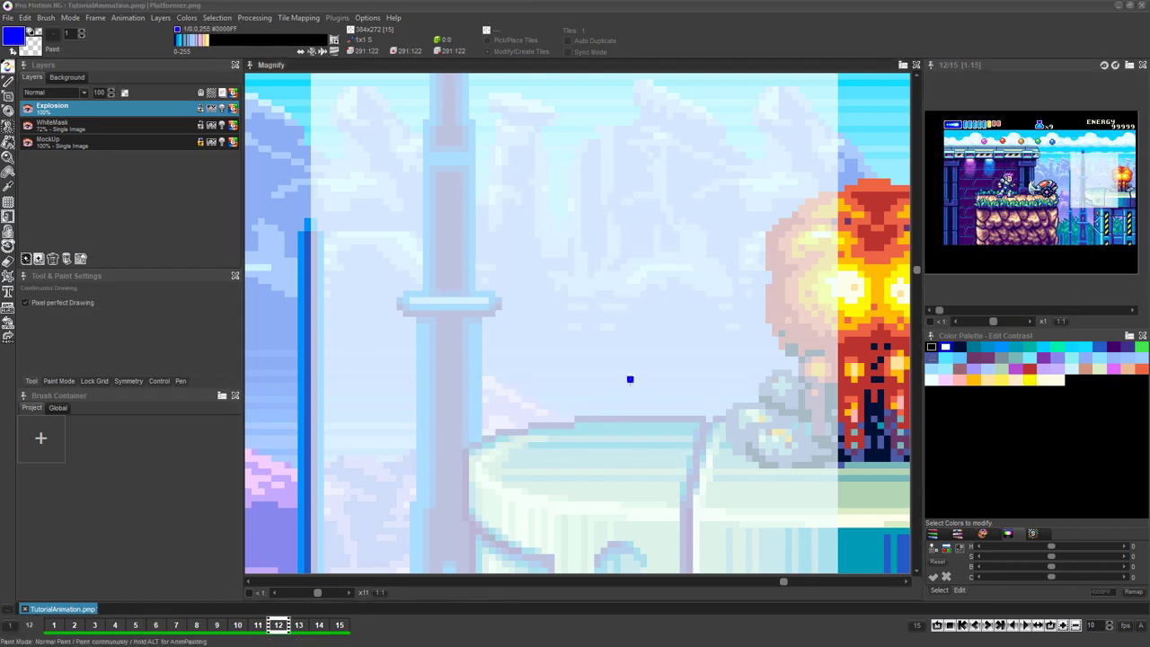
Step through the animation frames forward and backward to review the explosion against the white mask
scroll(627, 379, down, 4)
scroll(623, 376, down, 1)
key(2)
key(2)
key(2)
key(2)
key(2)
key(2)
key(2)
key(2)
key(2)
key(2)
key(2)
key(2)
key(2)
key(2)
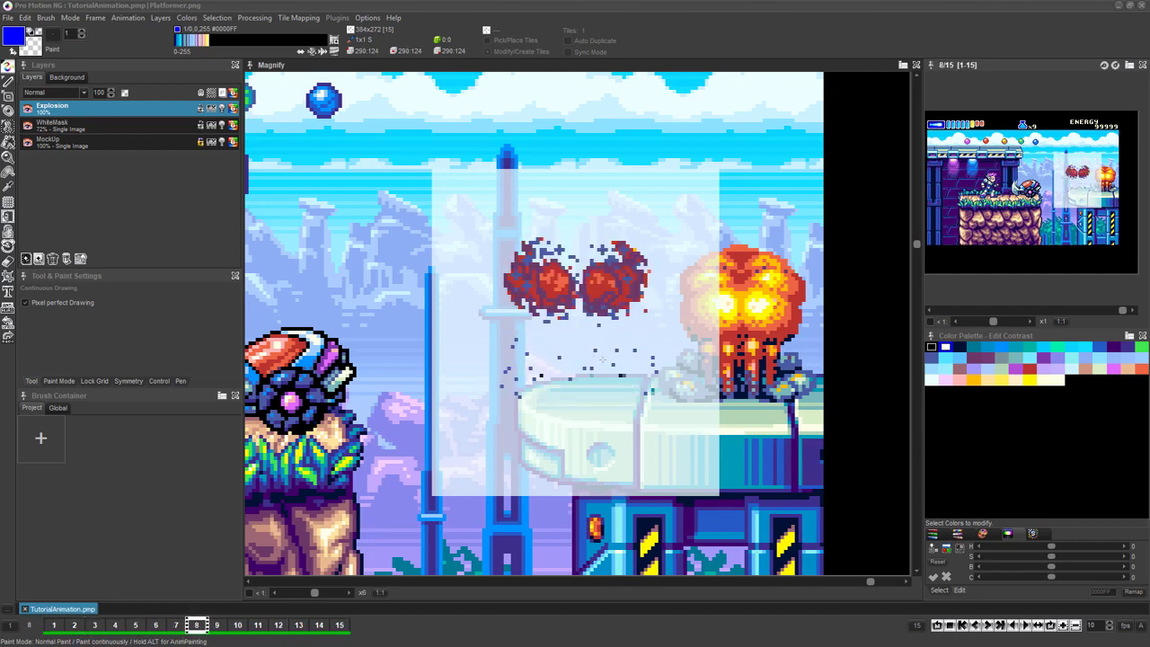
key(1)
key(1)
key(1)
key(Left)
key(Left)
key(Left)
key(Left)
key(Left)
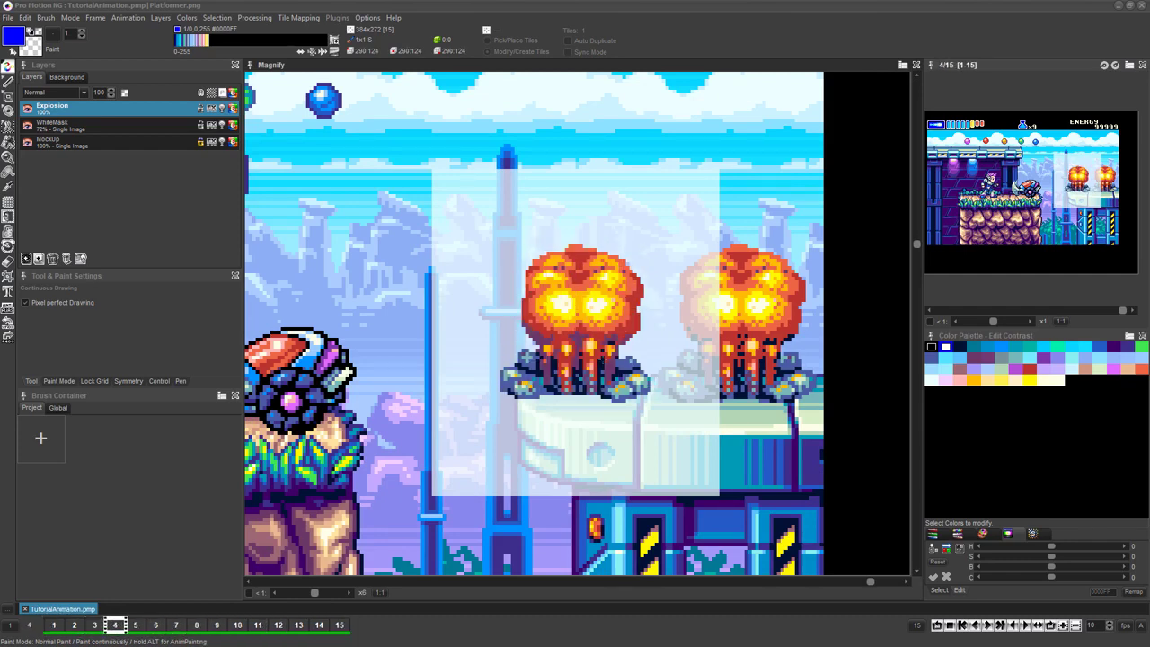
key(Right)
Hide the WhiteMask and MockUp layers and crop the animation to 53x51 pixels around the explosion
click(27, 126)
click(27, 142)
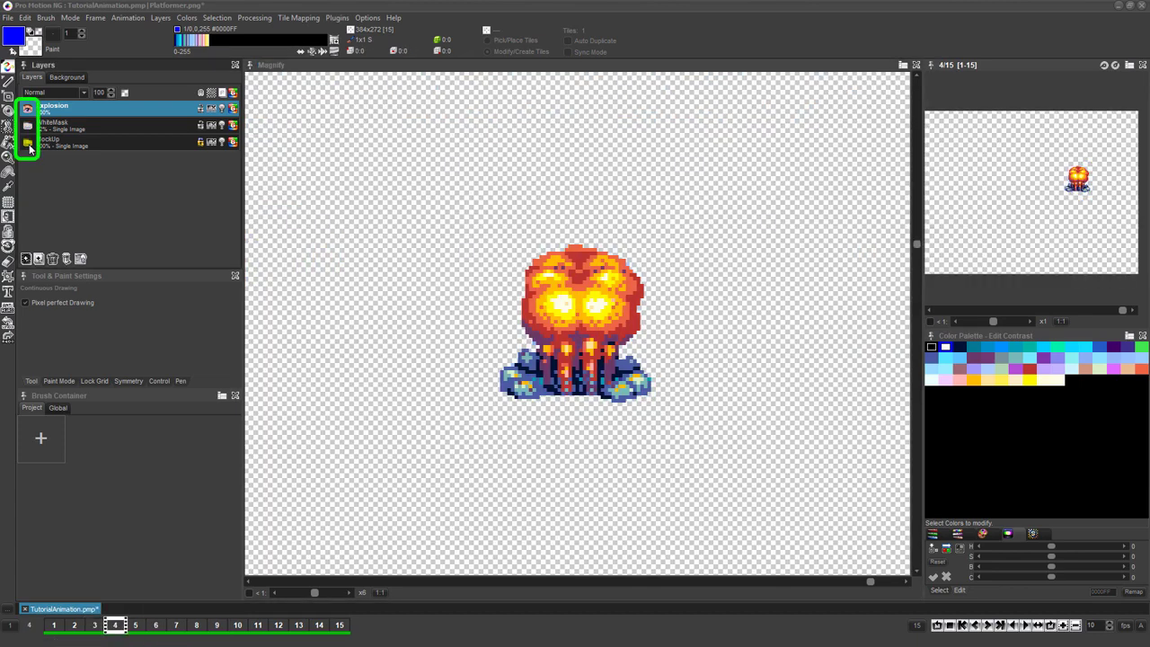
click(7, 277)
key(Right)
key(Right)
key(Right)
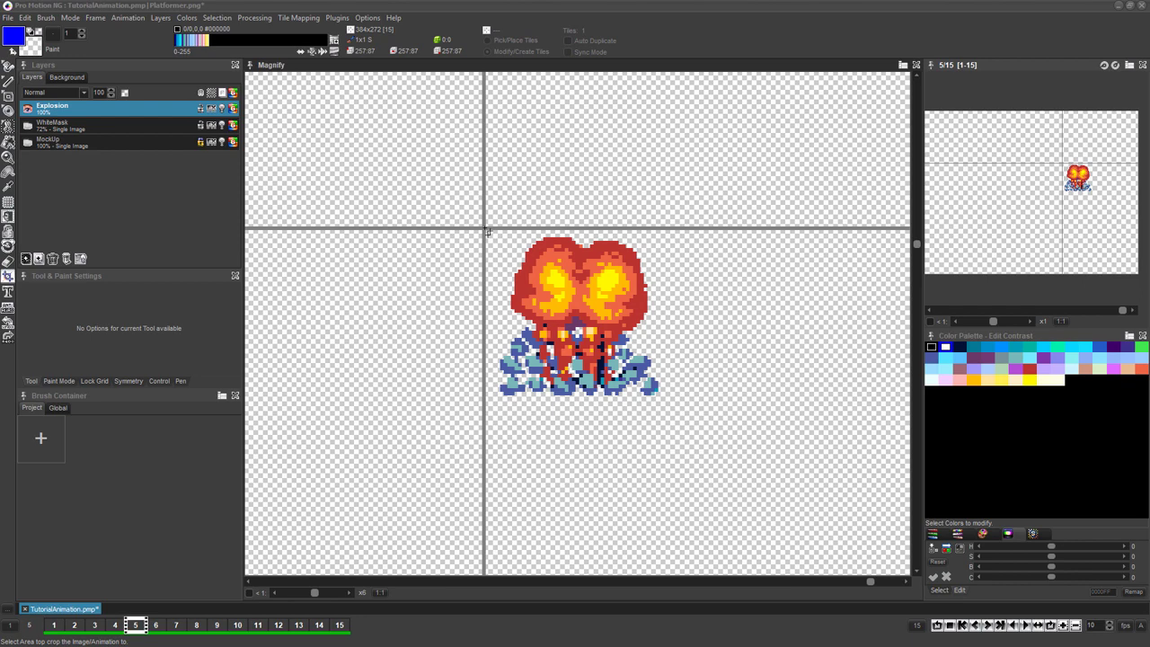
drag(486, 232, 670, 408)
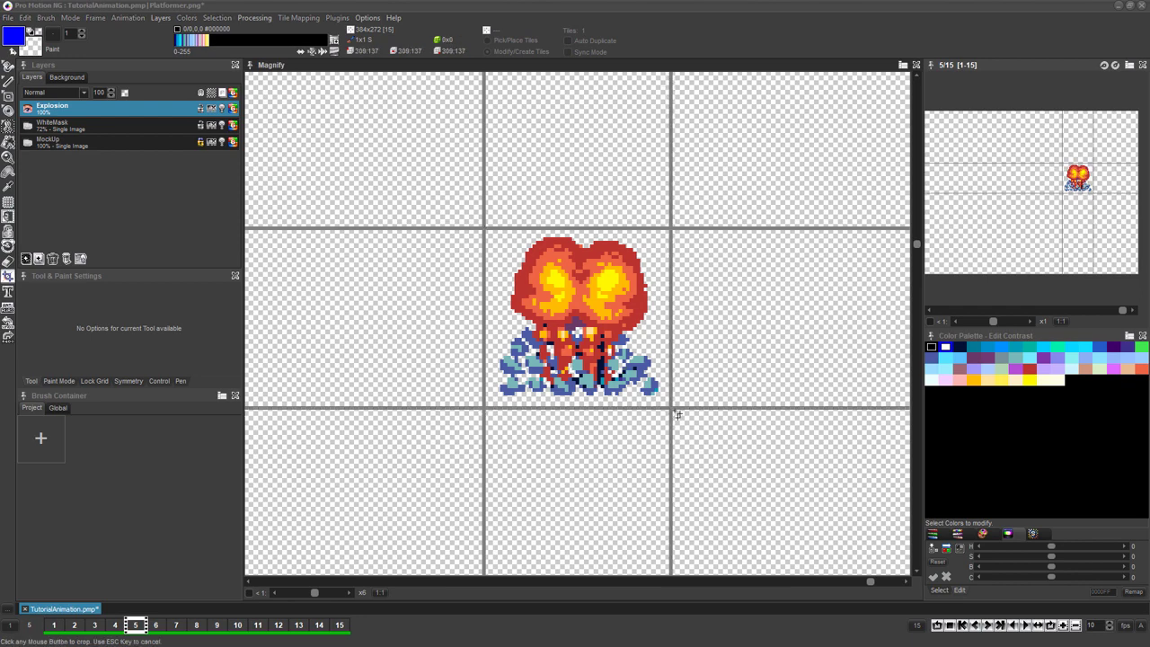
click(677, 413)
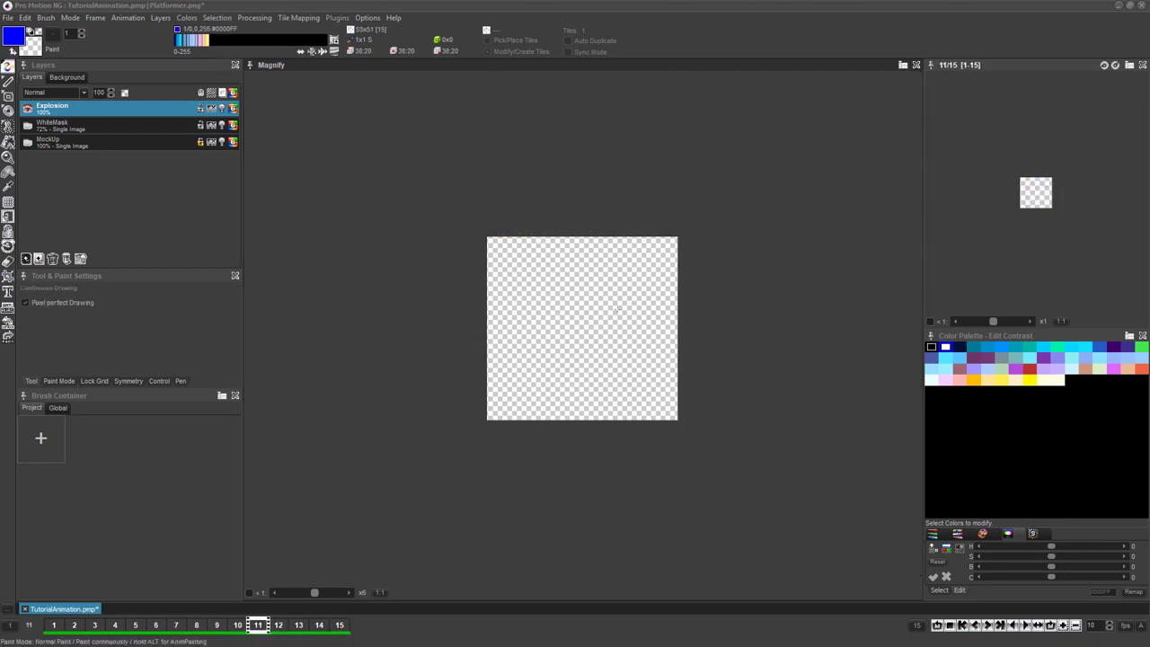
Delete the empty frames 11 to 15 from the animation on all layers
key(ctrl+Delete)
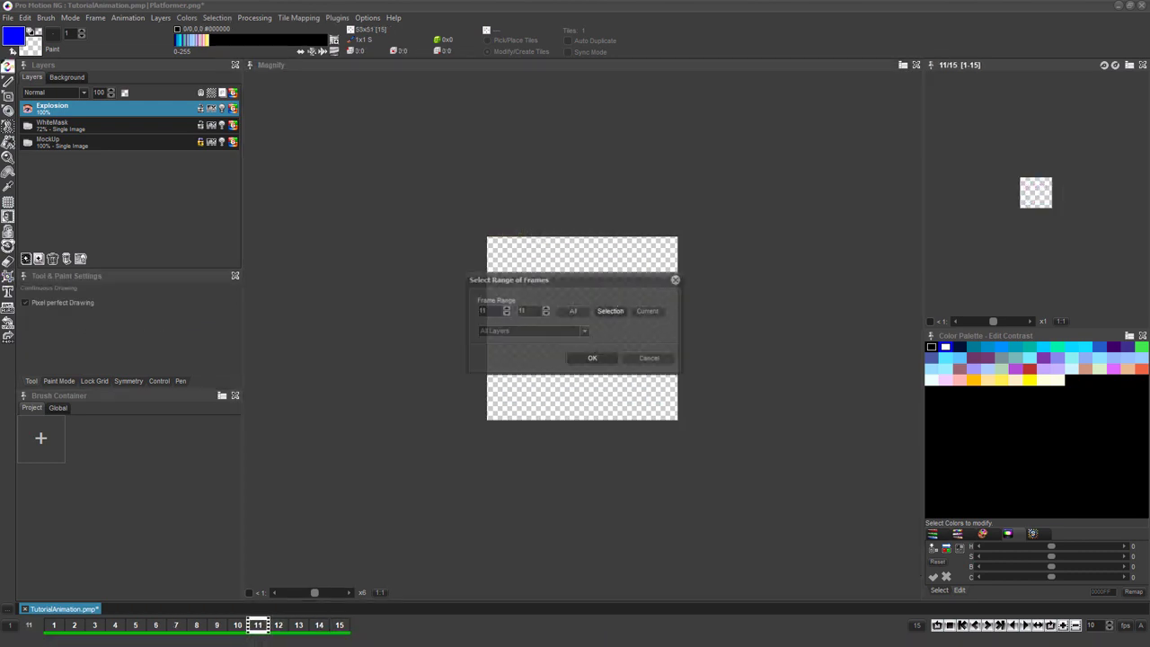
double_click(524, 311)
text(1)
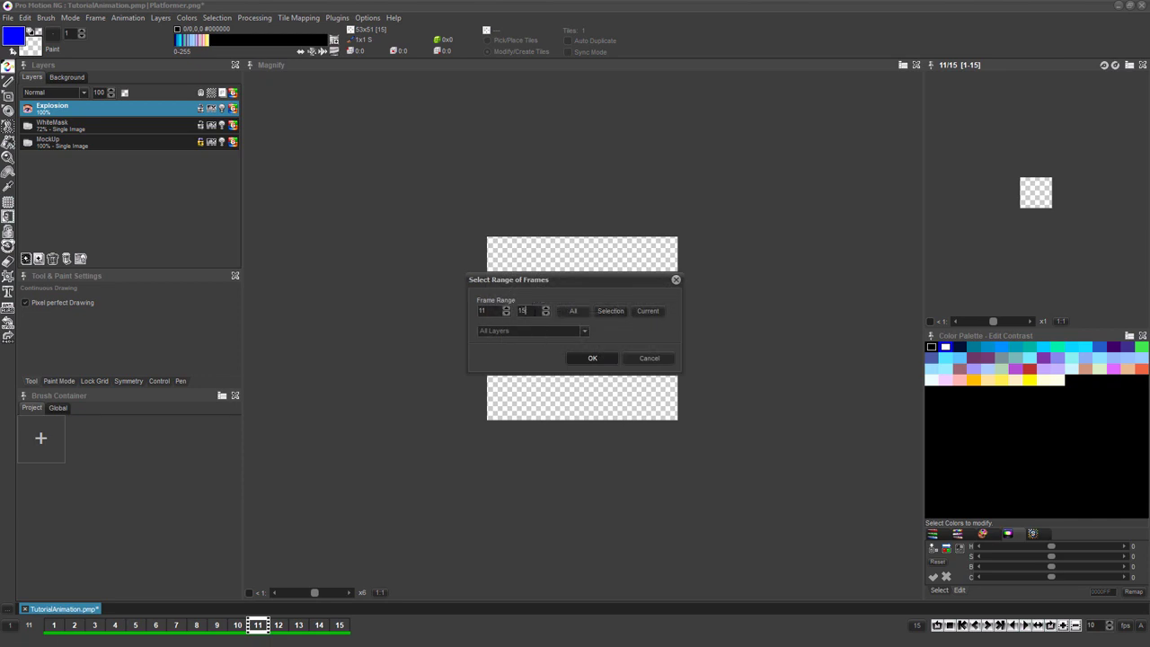
click(593, 358)
Save the animation to the Desktop in Autodesk FLC format as Explosion.flc
click(8, 18)
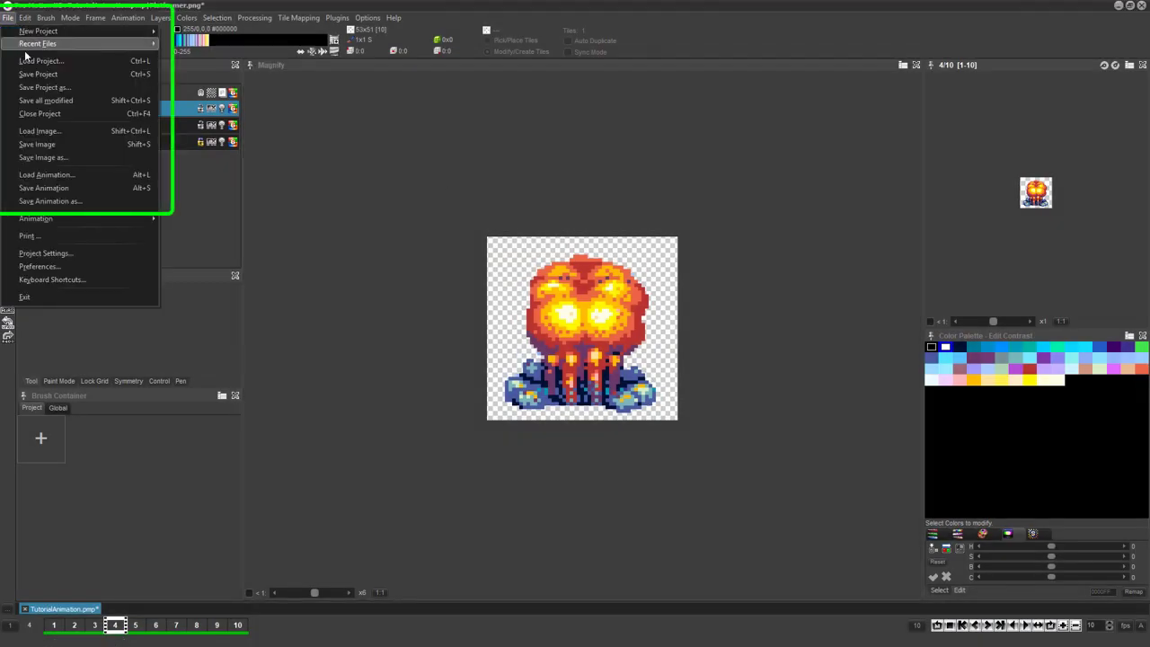
click(82, 202)
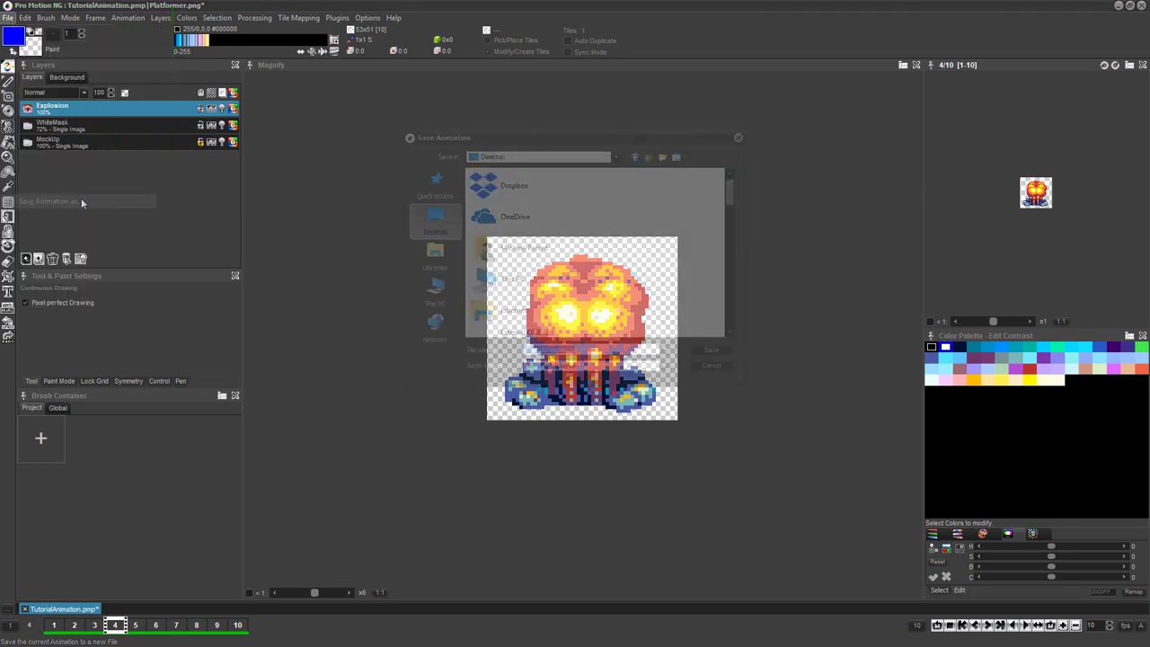
click(584, 366)
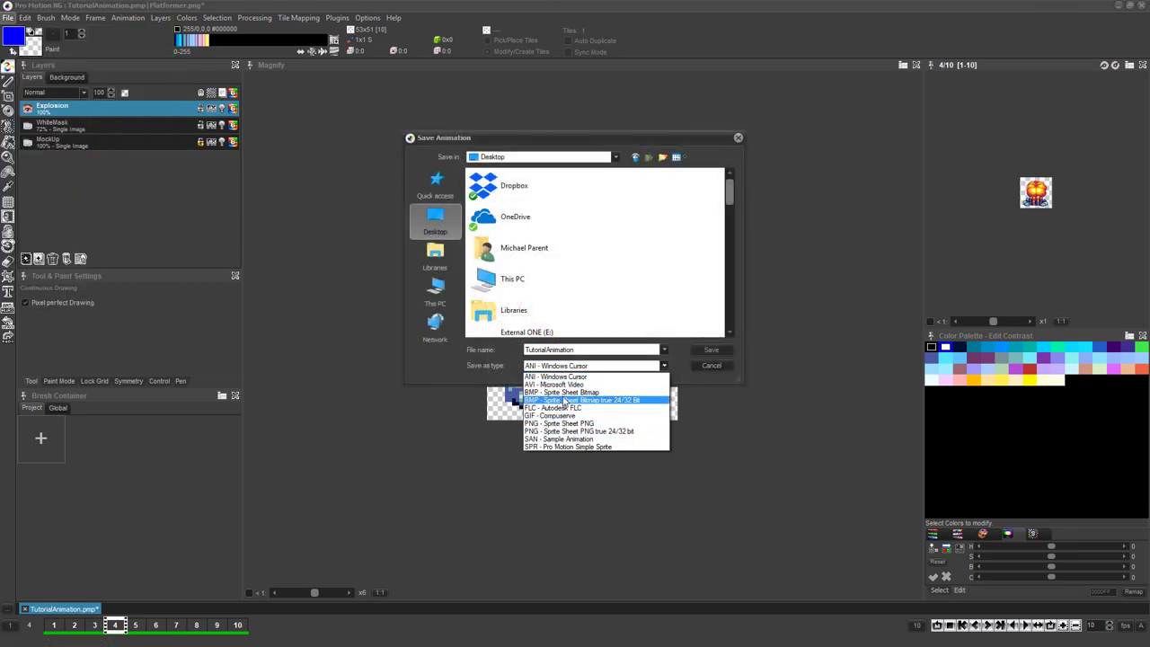
click(570, 408)
double_click(580, 349)
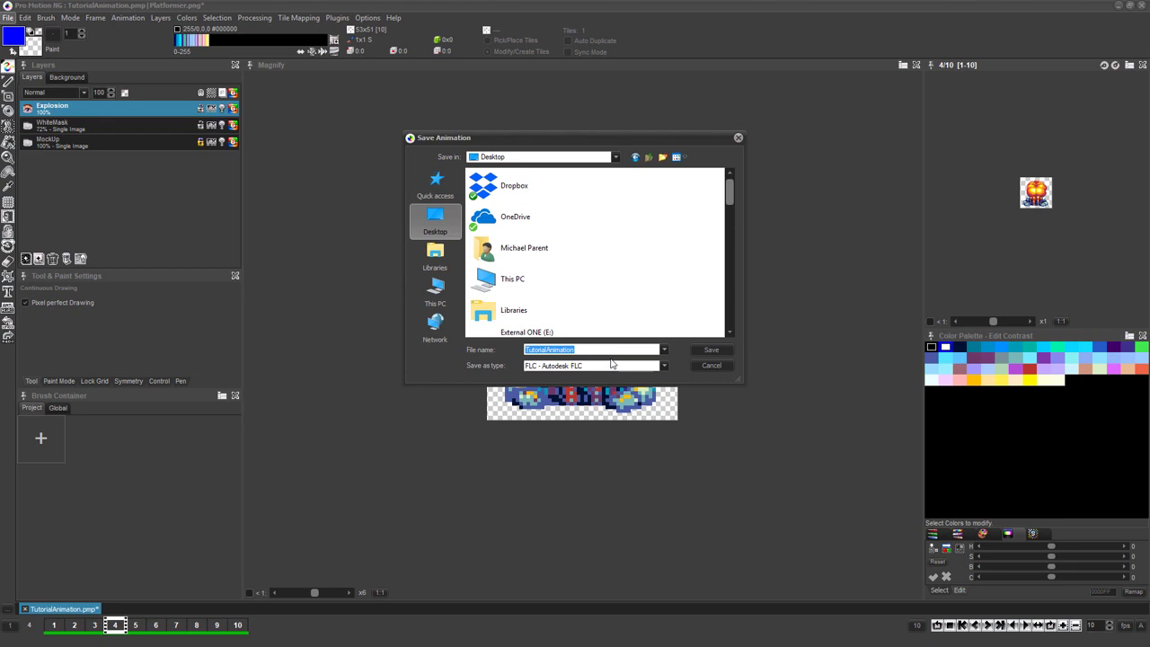
click(720, 350)
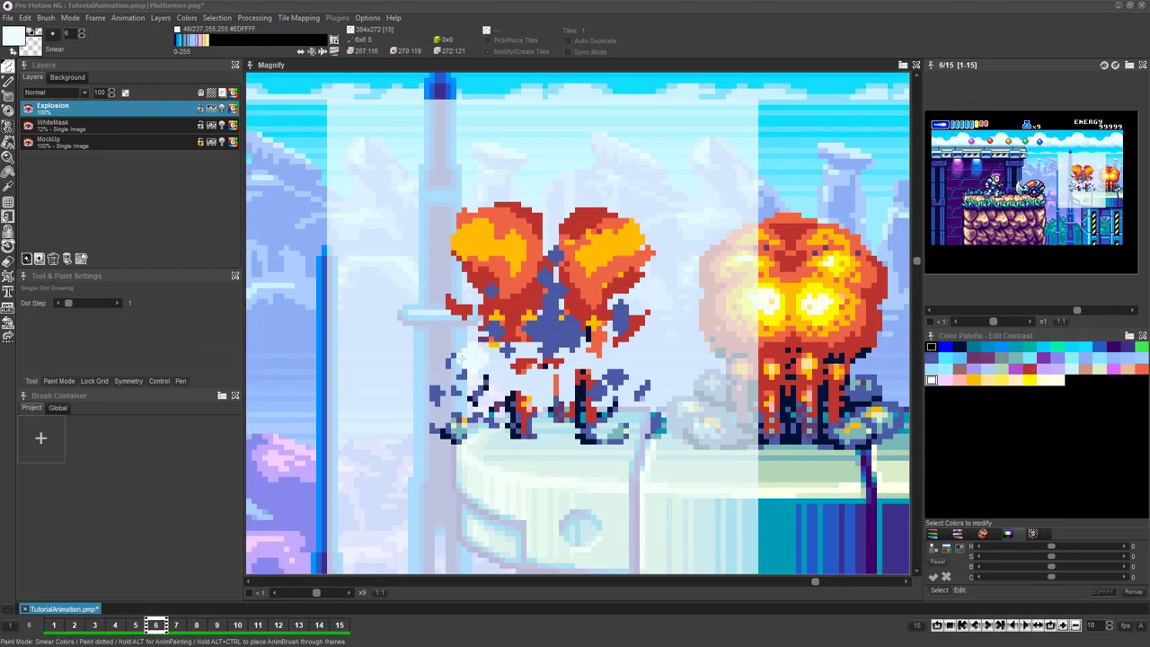
Flip back and forth through the frames around frame 6 to compare the explosion's motion
key(1)
key(2)
key(2)
key(1)
key(1)
key(1)
key(2)
key(2)
key(2)
key(1)
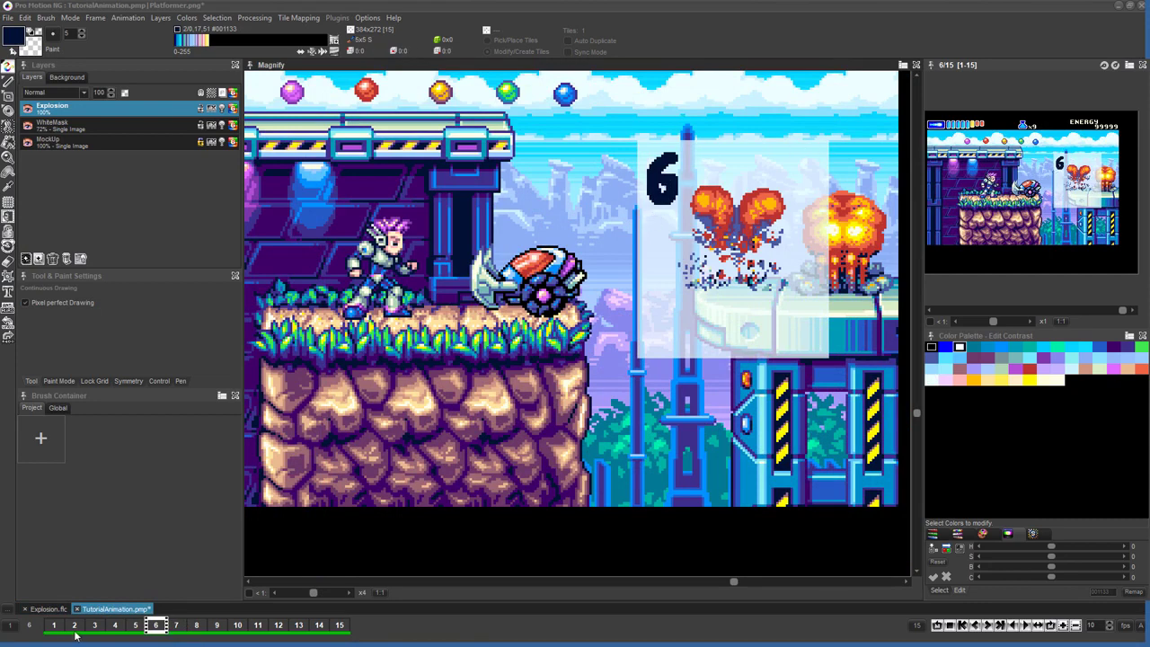
Move frame 6 to position 5 in the timeline and flip between frames 5 and 6 to check the new order
click(132, 629)
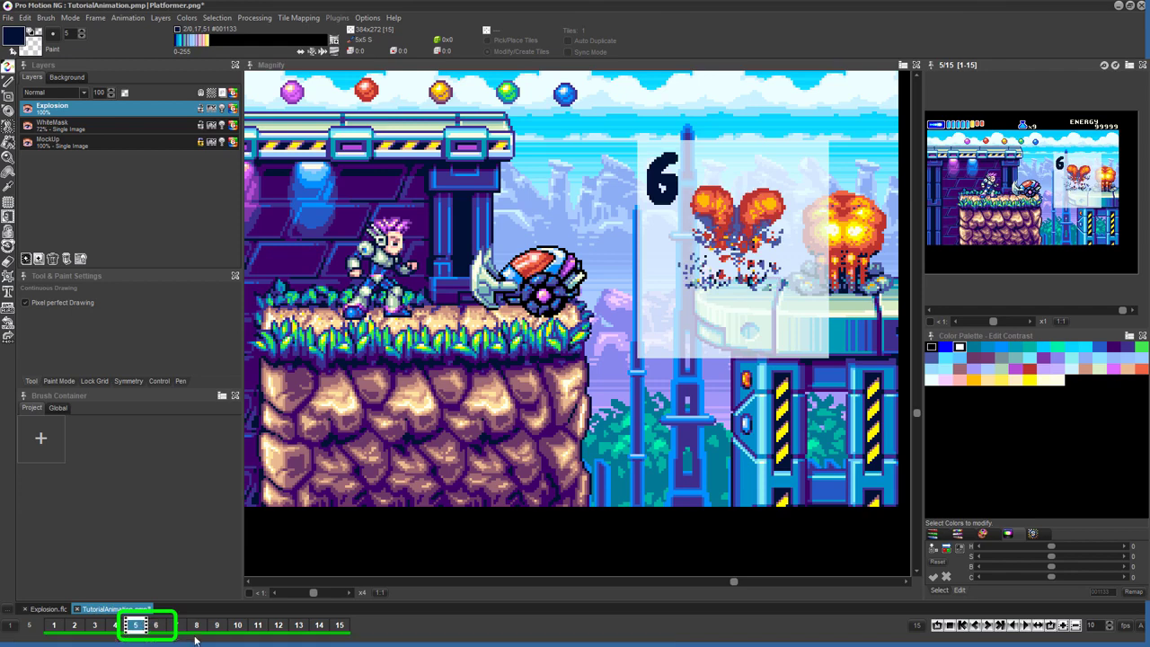
key(Right)
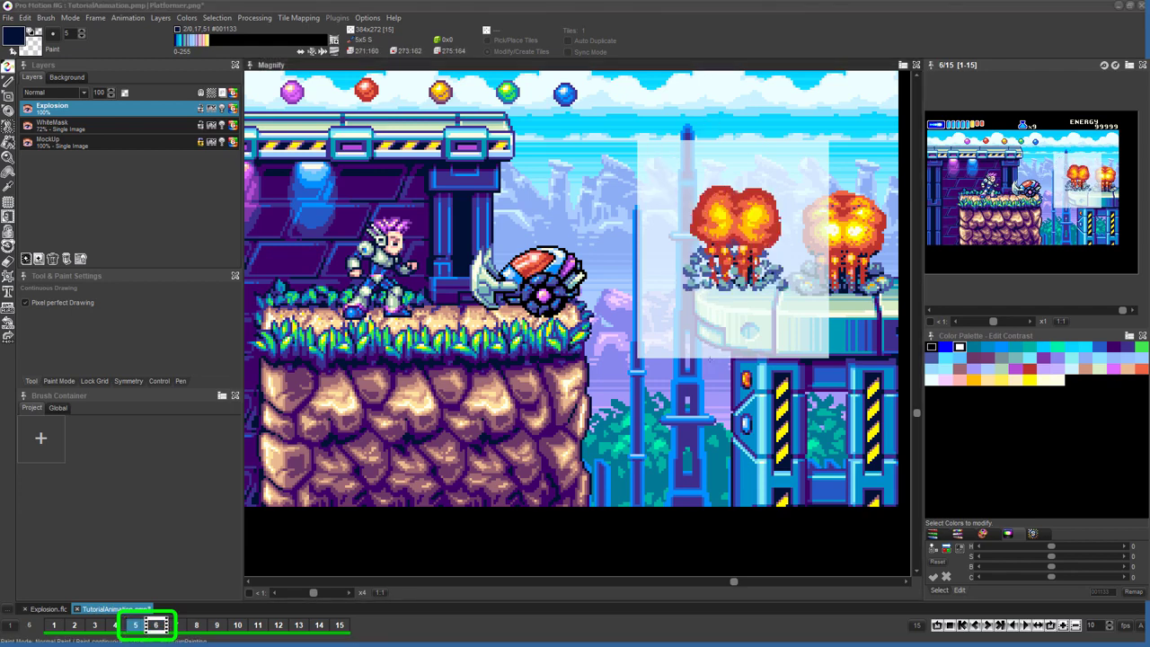
key(Left)
key(Right)
key(Left)
key(1)
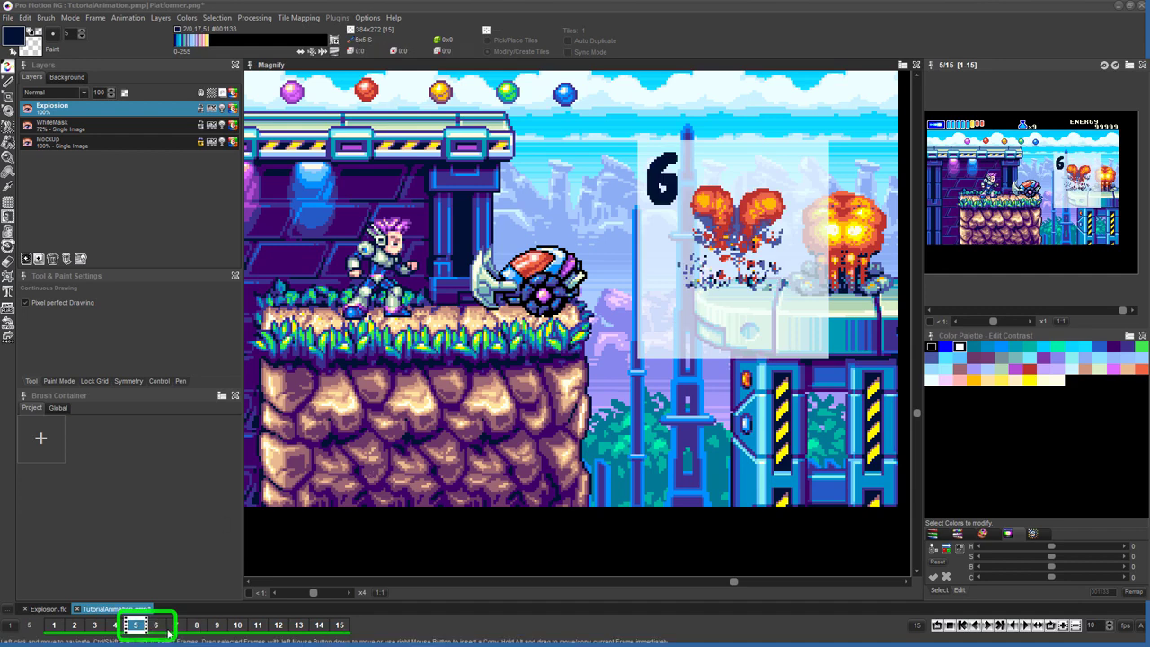
click(136, 627)
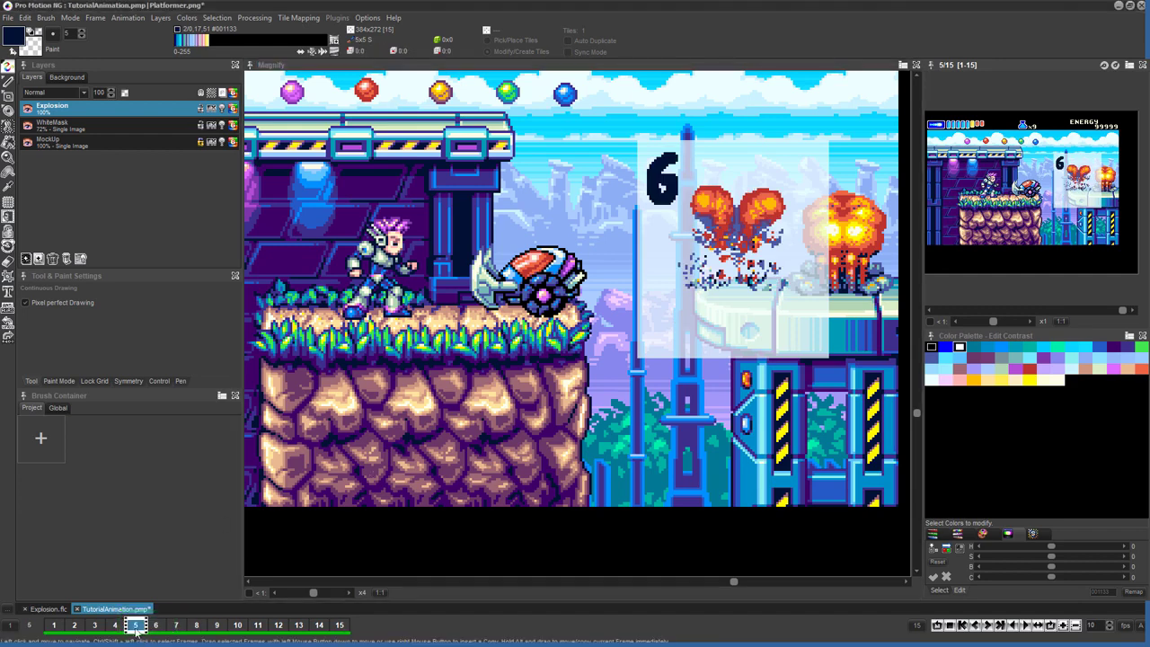